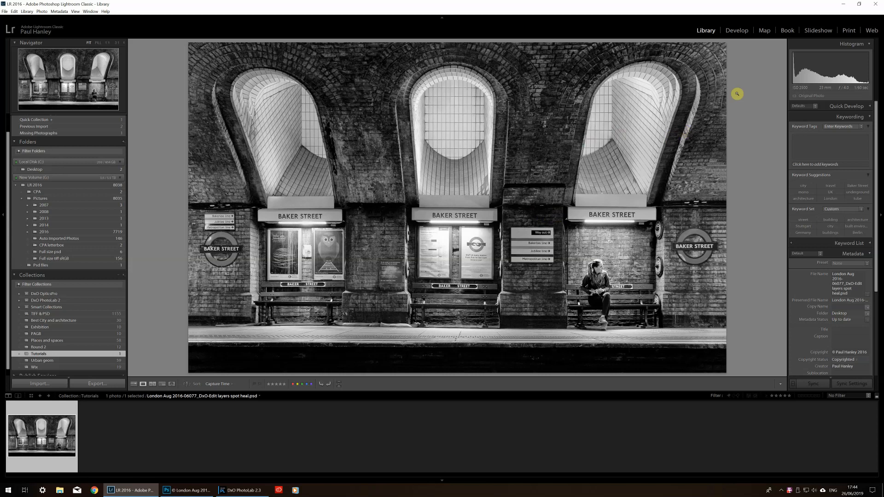
Step: Turn on soft proofing for the photo in the Develop module and shrink the filmstrip to enlarge the proof preview
click(737, 30)
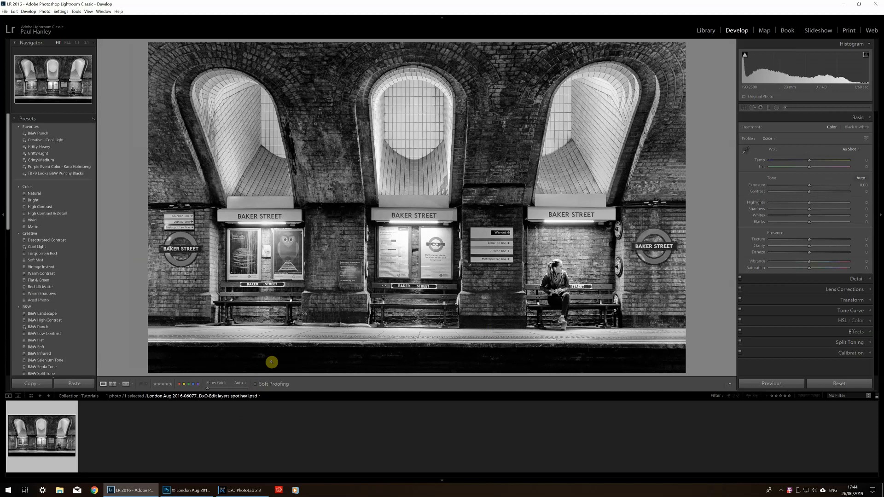
click(256, 385)
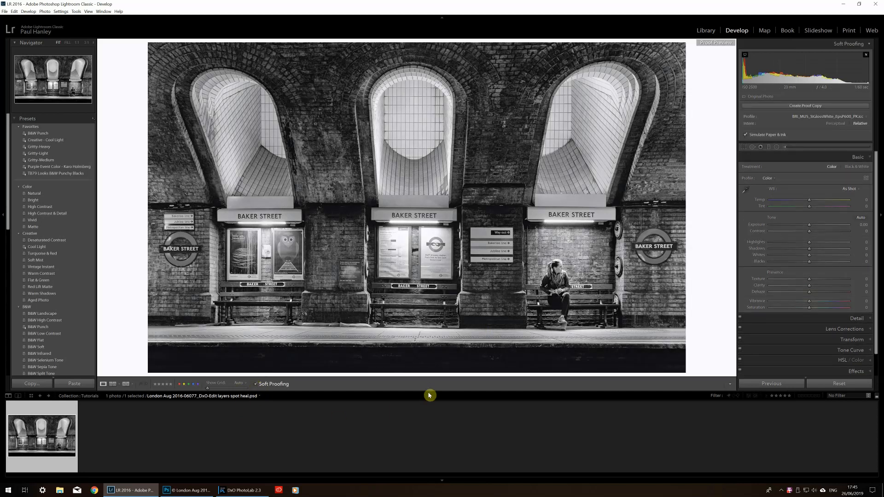
drag(424, 402, 420, 435)
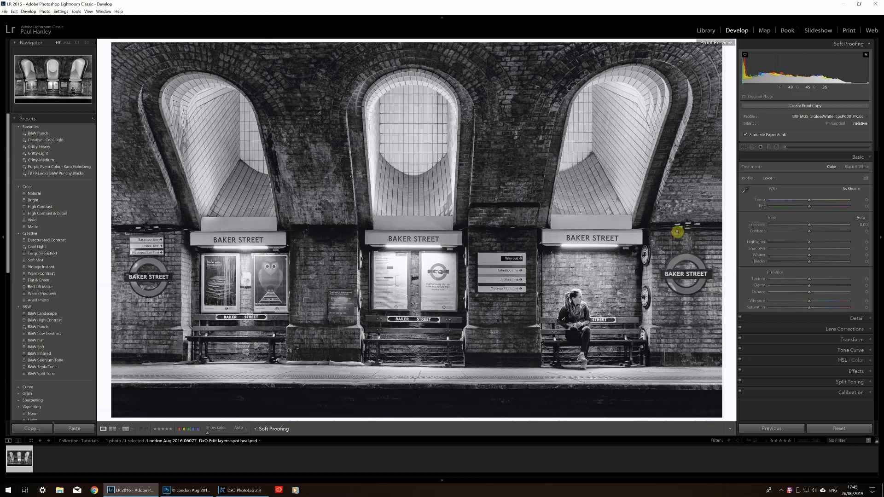
Step: Compare the proof with Simulate Paper & Ink off and on, and review the available printer profiles
click(745, 136)
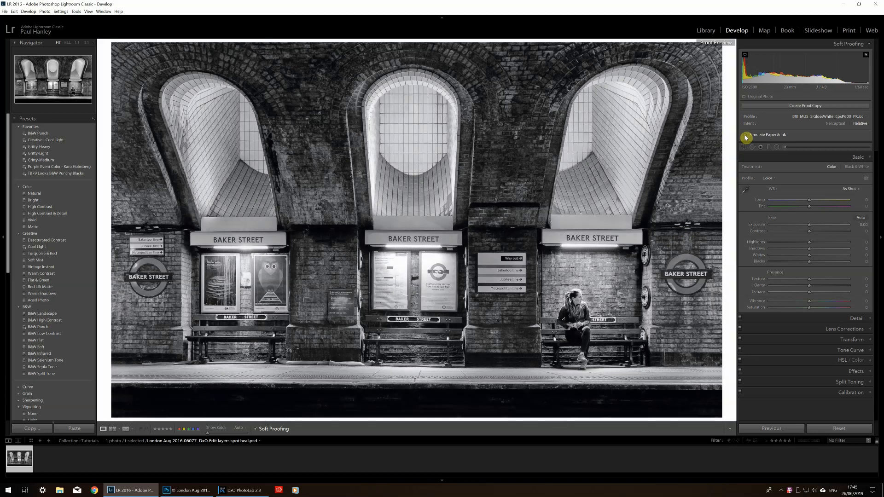
click(746, 136)
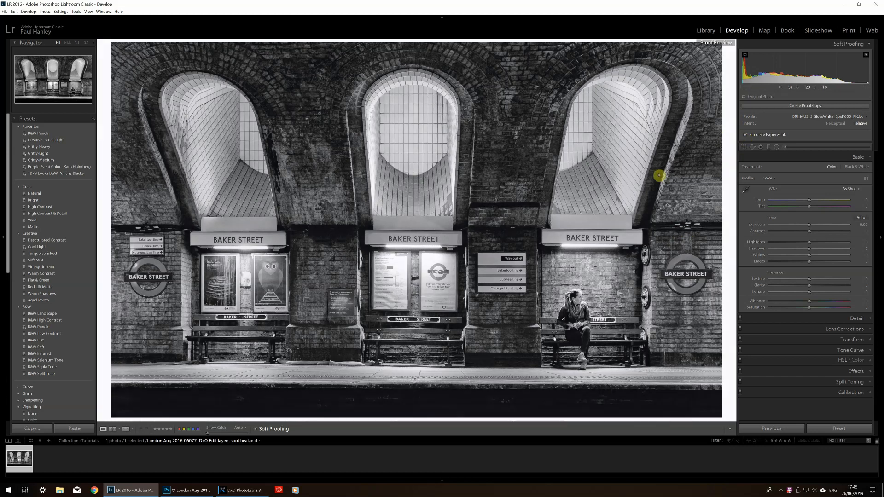
click(816, 118)
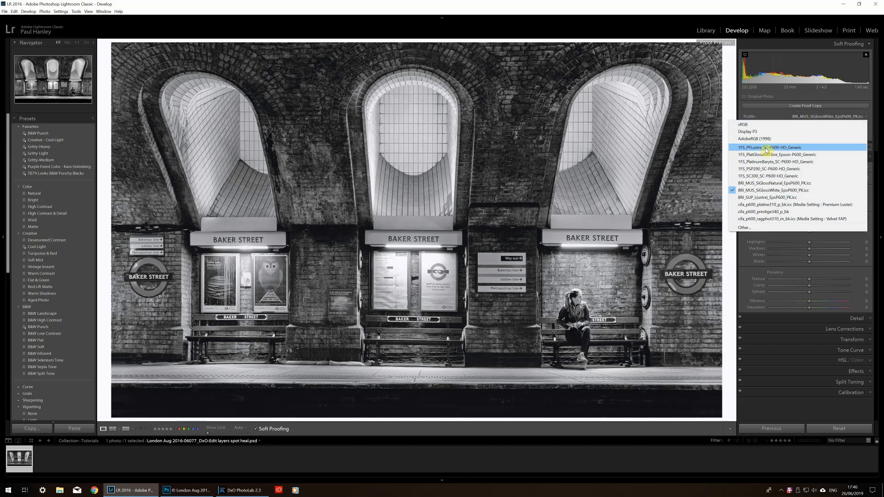
click(781, 115)
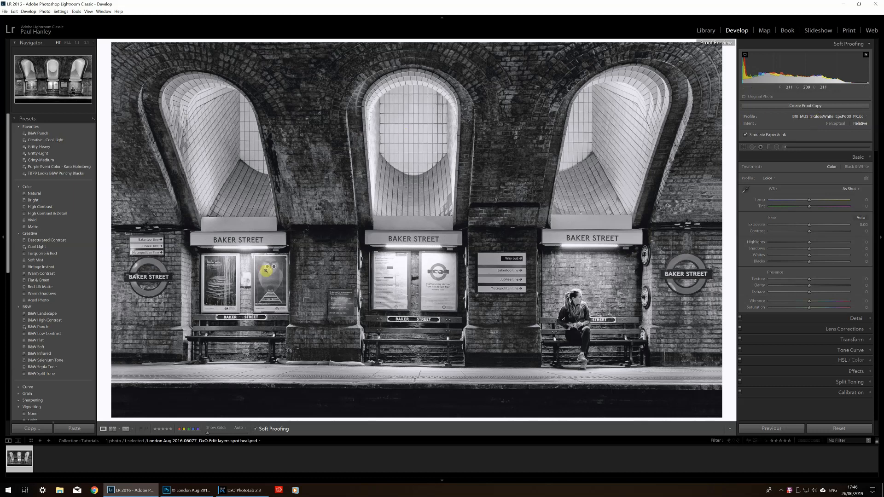
Step: Set up the print page as A3 297 x 420 mm in landscape orientation for the EPSON SC-P600 Series printer
click(849, 31)
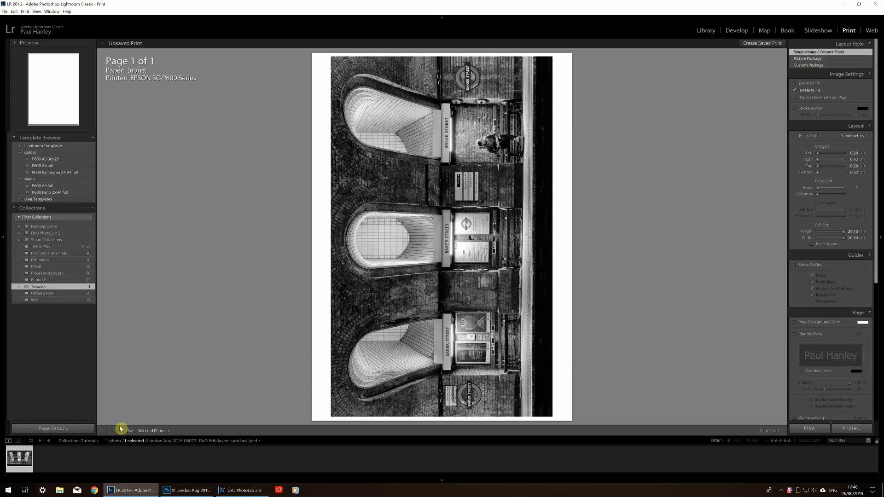
click(53, 429)
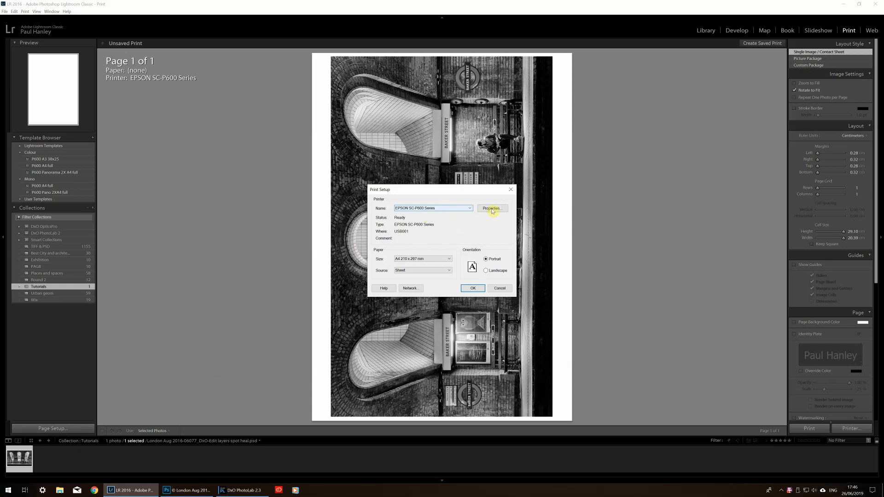
click(431, 259)
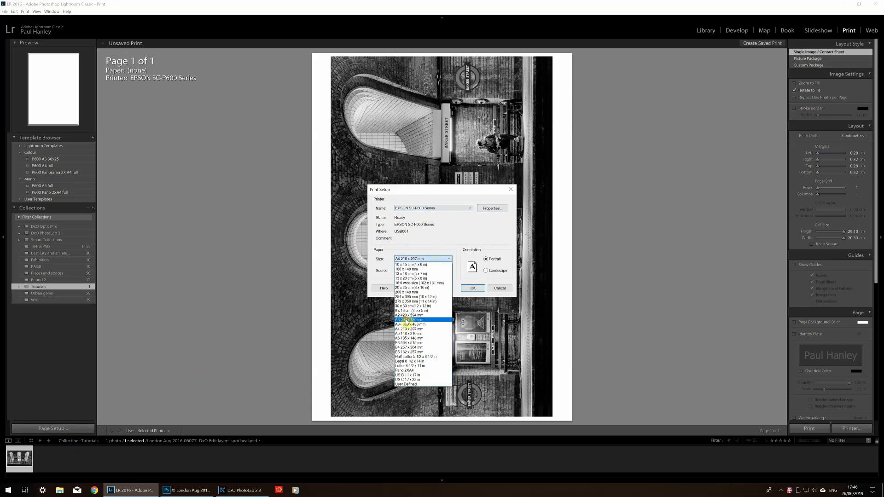
click(406, 321)
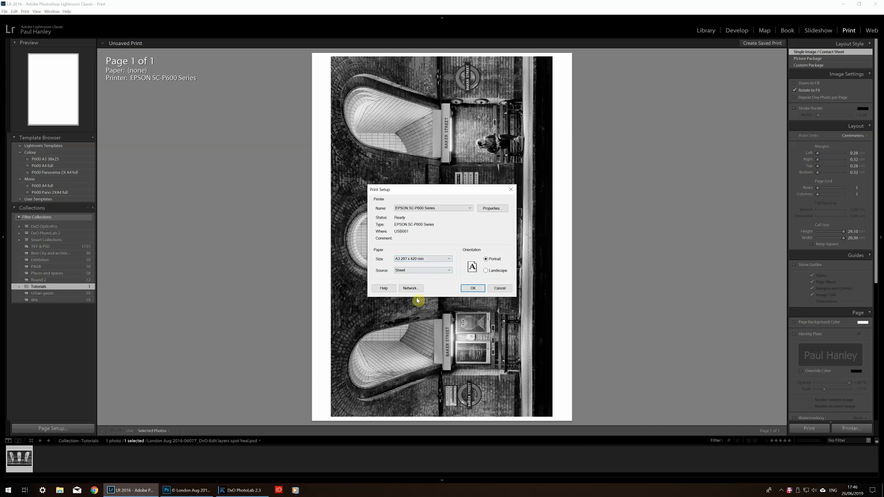
click(485, 270)
click(473, 288)
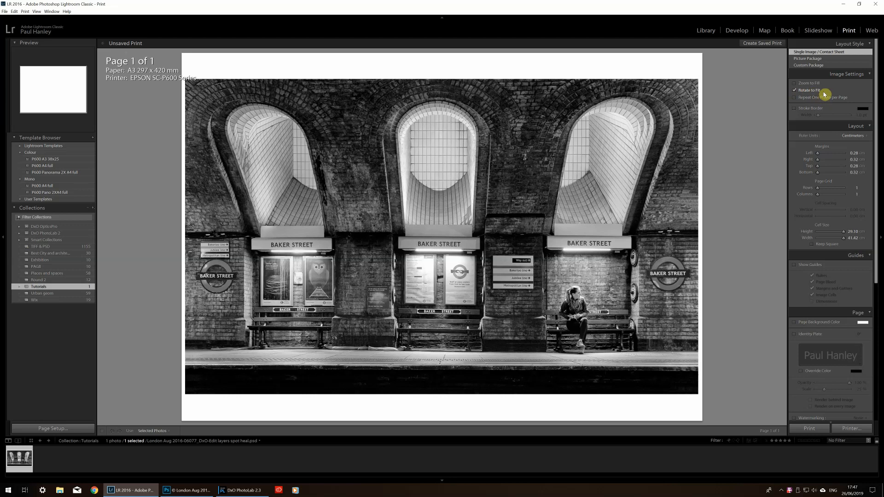
Step: Add a stroke border 0.6 pt wide around the photo and turn off Rotate to Fit
click(794, 110)
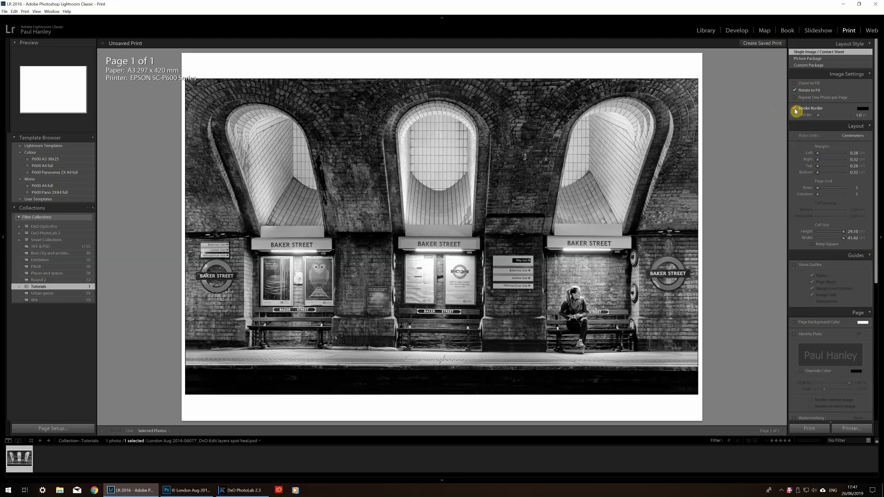
click(795, 109)
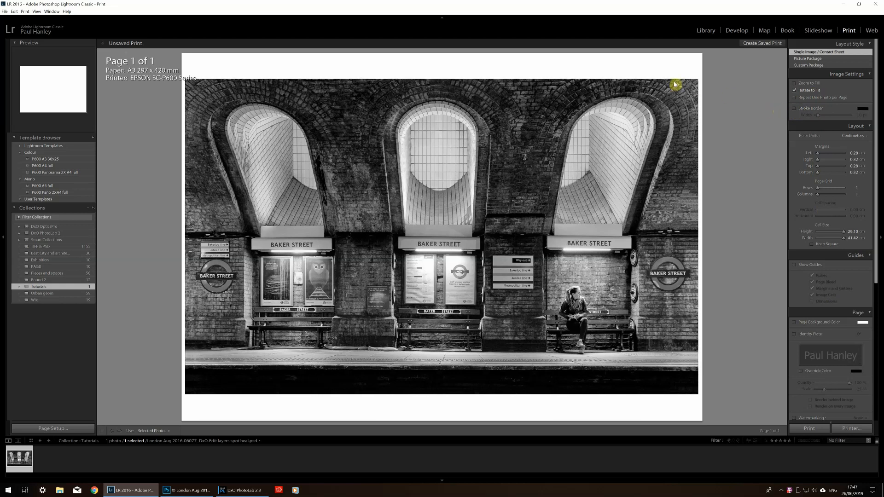
click(795, 109)
click(840, 115)
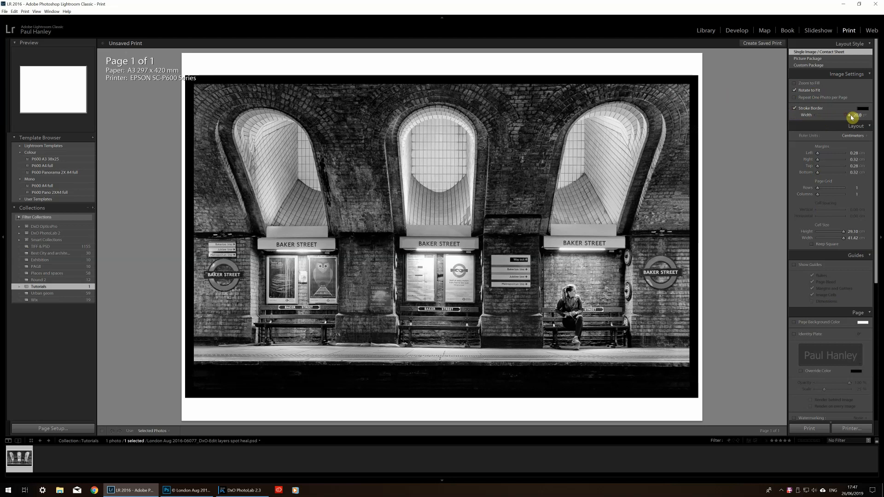
mouse_move(848, 118)
mouse_down()
mouse_move(822, 122)
mouse_move(817, 82)
mouse_up()
scroll(821, 119, down, 2)
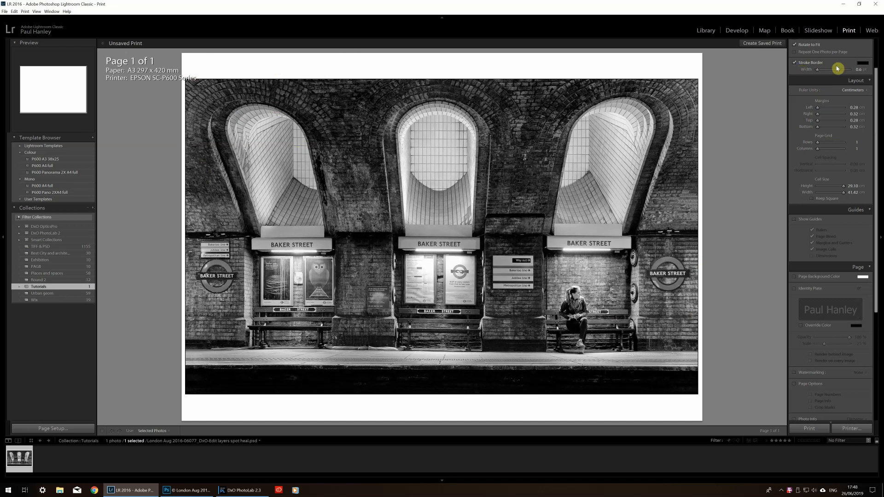
scroll(880, 92, up, 2)
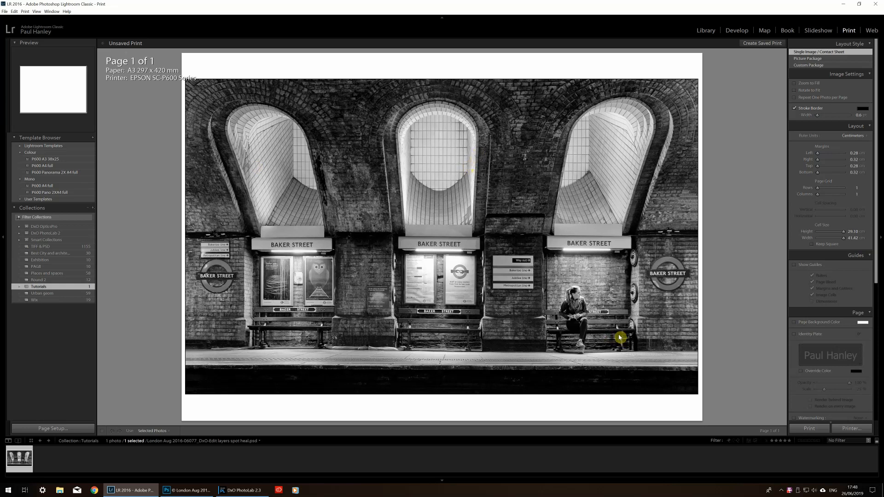
Step: Keep the ruler units in centimeters and set the left and top page margins to 0.32 cm
click(854, 137)
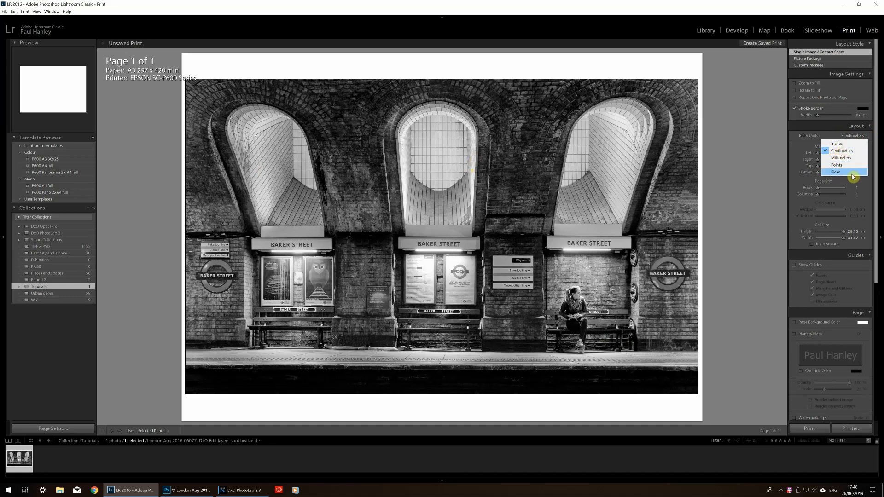
click(840, 137)
click(842, 152)
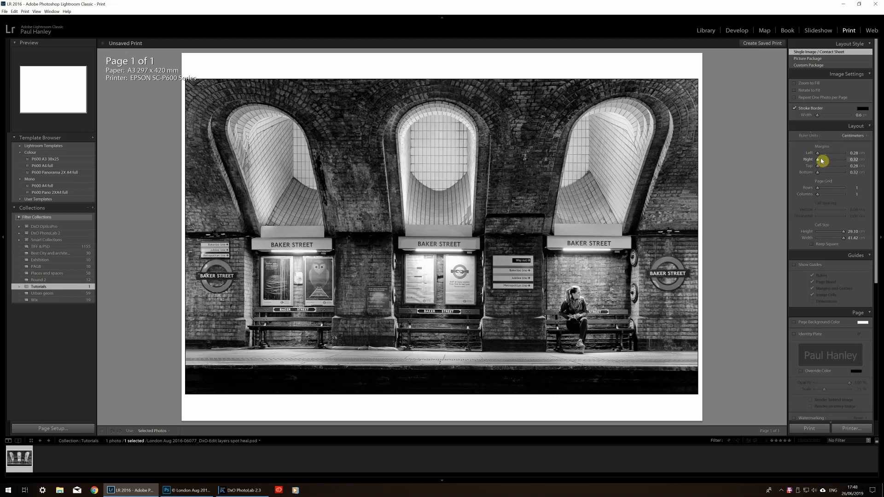
scroll(826, 162, down, 2)
scroll(871, 134, up, 2)
click(853, 152)
text(0.32)
click(856, 167)
click(853, 166)
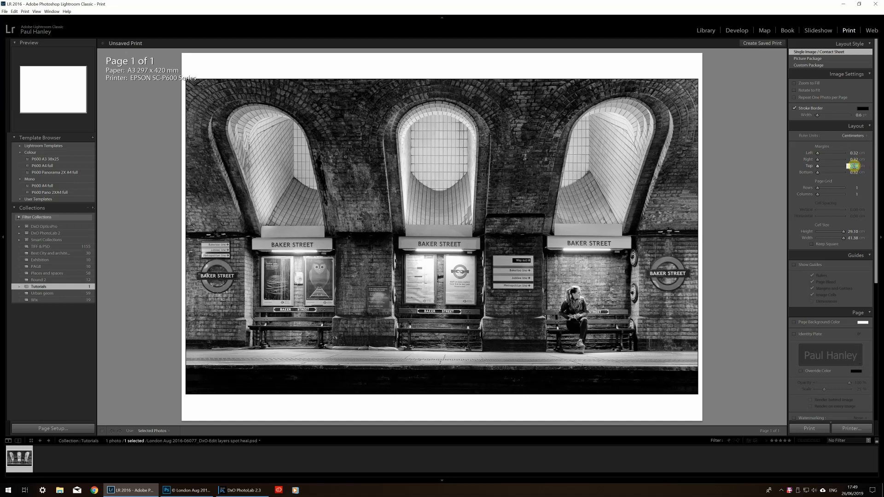
text(0.32)
key(Return)
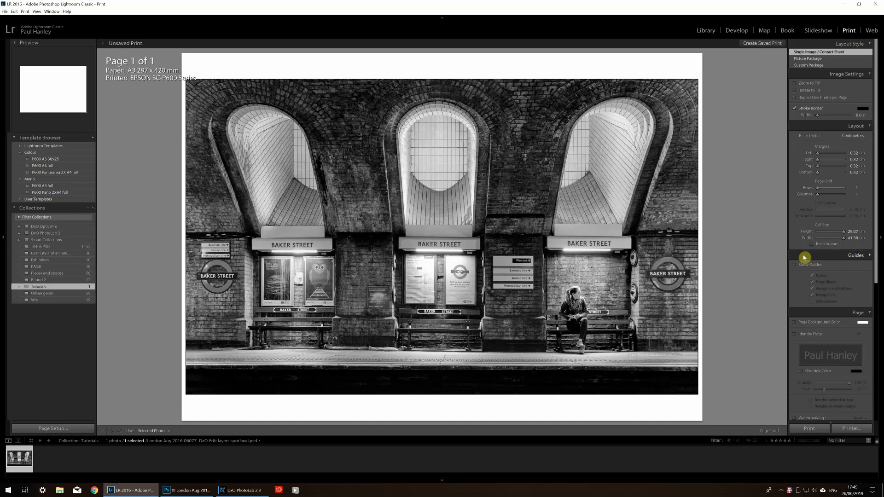
Step: Show the page layout guides and set the image cell width to 38 cm
scroll(804, 264, down, 2)
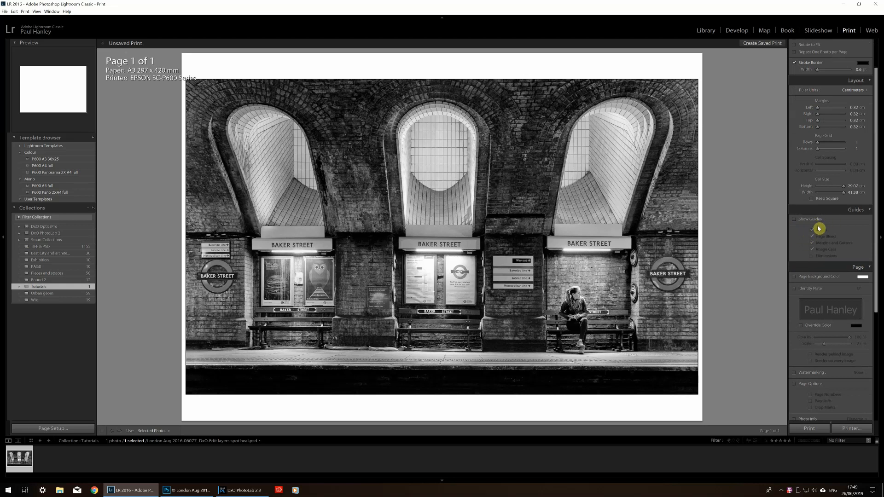
click(794, 219)
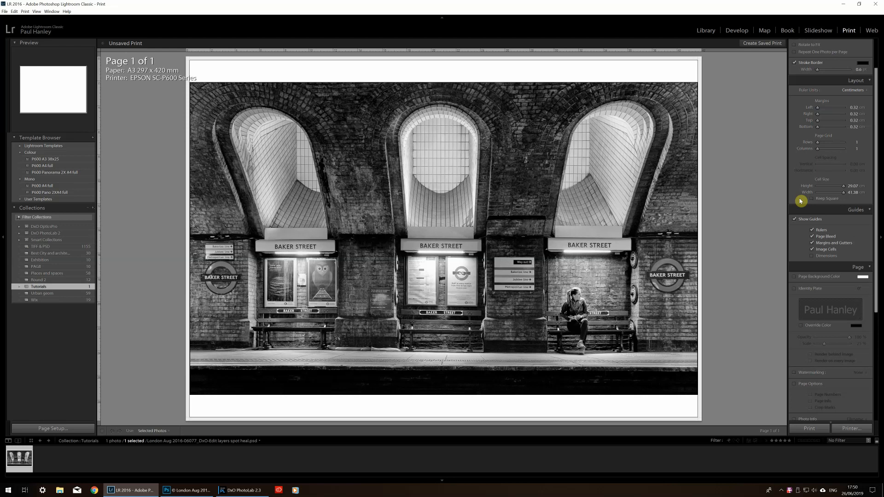
scroll(824, 200, down, 2)
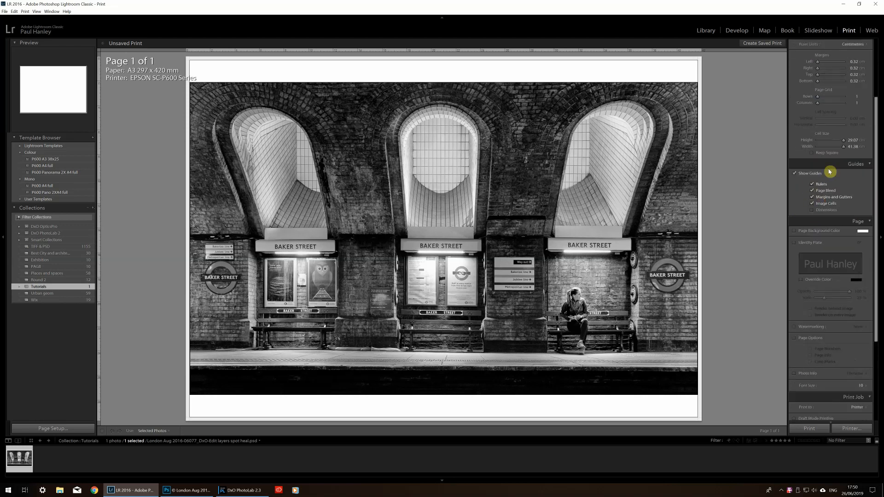
scroll(829, 160, up, 4)
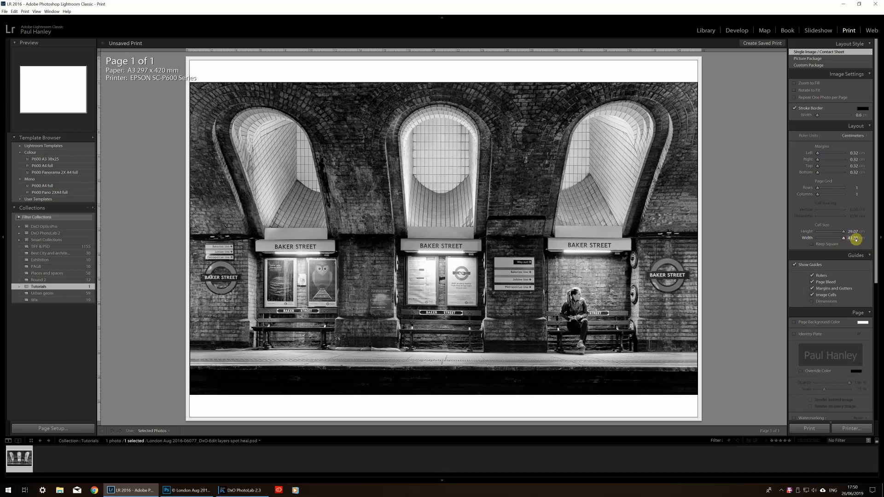
click(853, 238)
text(38)
key(Return)
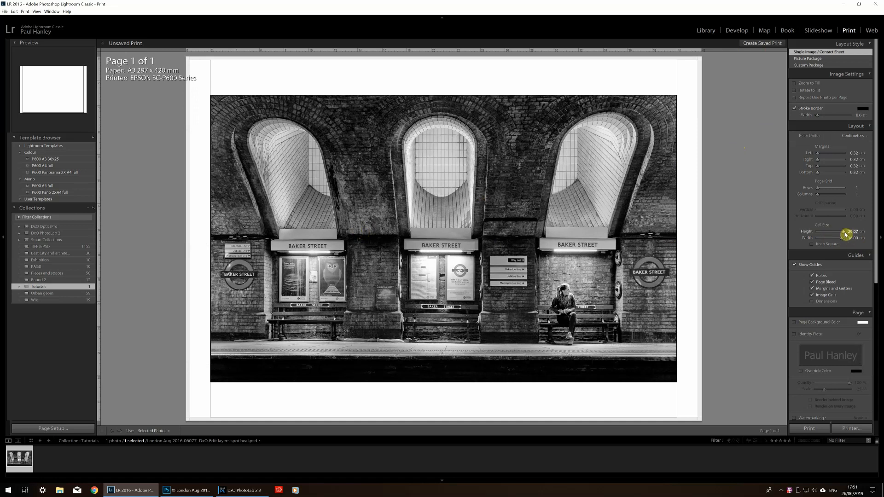
Step: Set the image cell height to 22 cm
drag(845, 234, 840, 233)
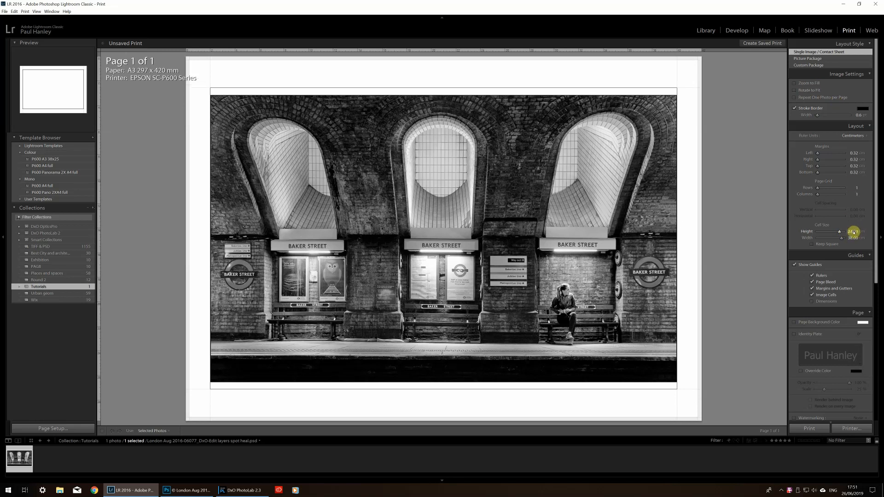
click(852, 231)
text(22)
key(Return)
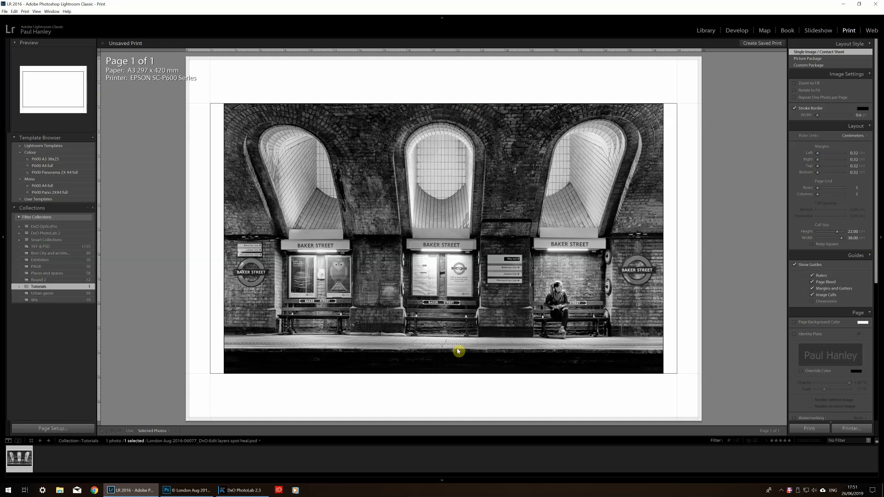
Step: Toggle Zoom to Fill on and off to compare how the photo fits the cell, leaving it off
click(795, 84)
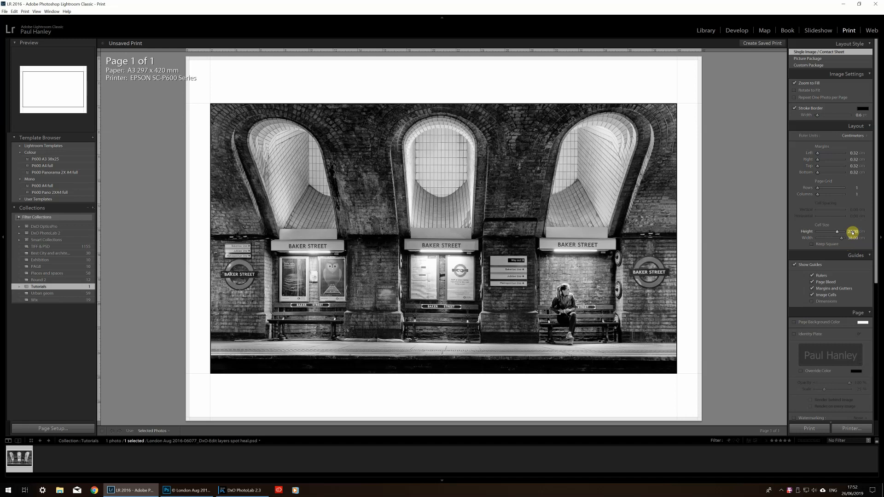
click(794, 84)
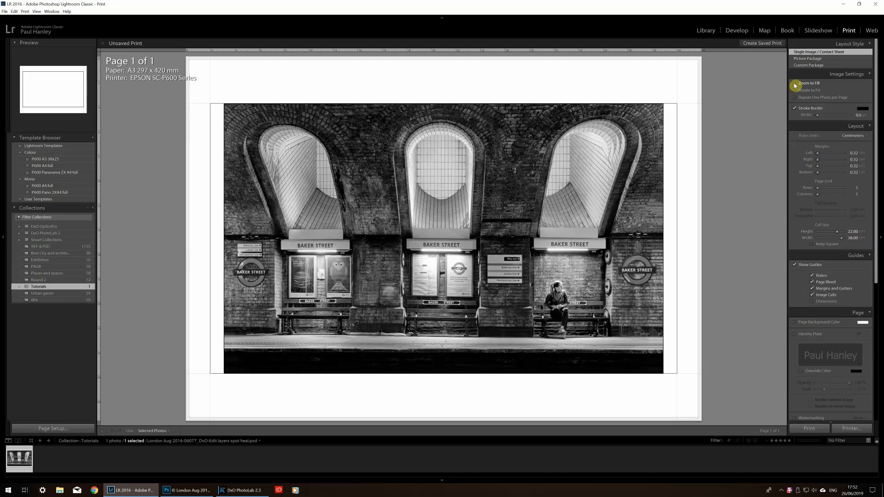
click(794, 85)
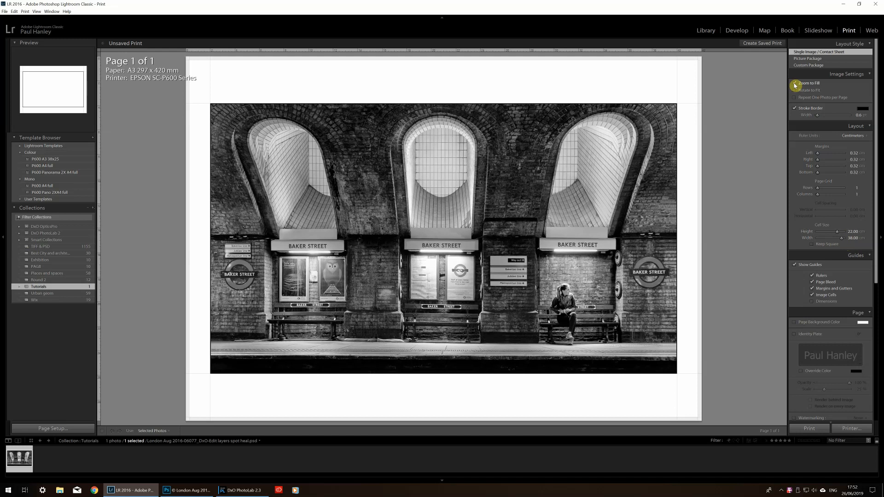
click(795, 85)
click(794, 85)
click(794, 85)
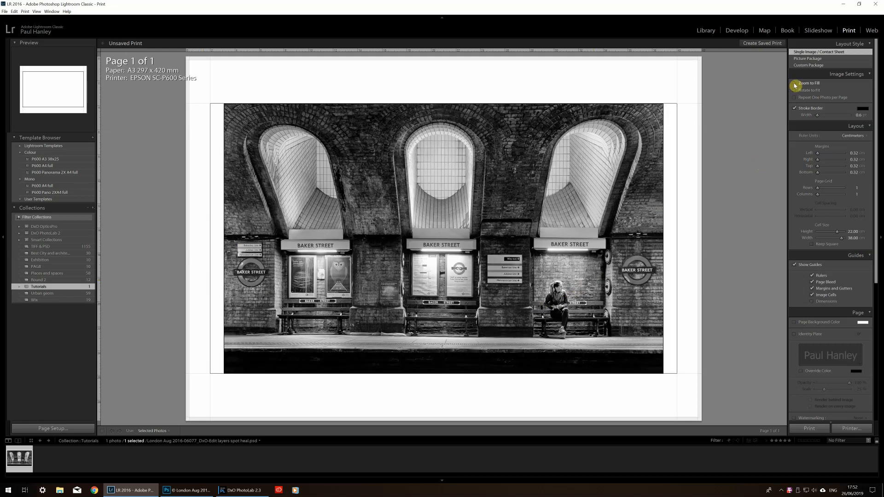
Step: Increase the image cell height to 25.54 cm and hide the layout guides
scroll(843, 230, down, 3)
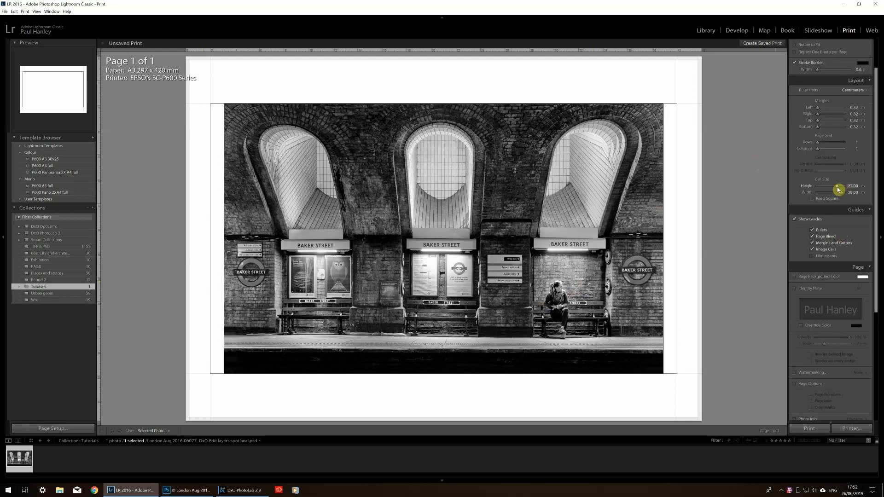
drag(838, 189, 841, 189)
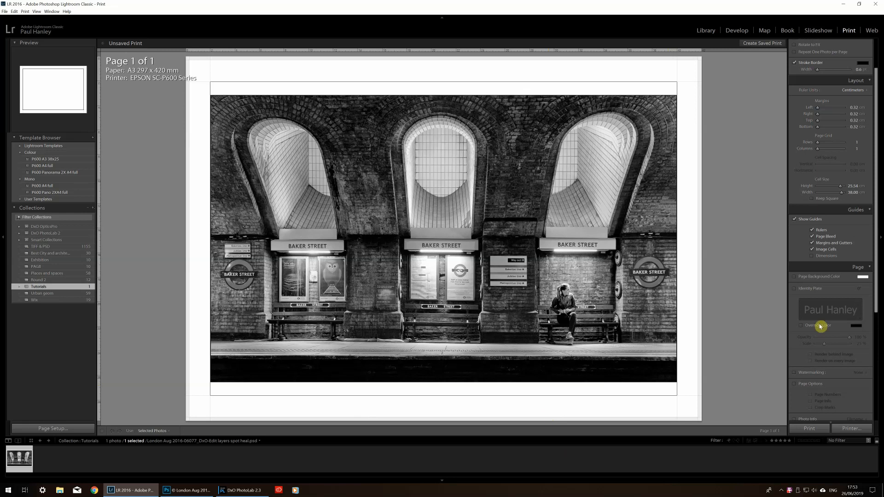
click(794, 220)
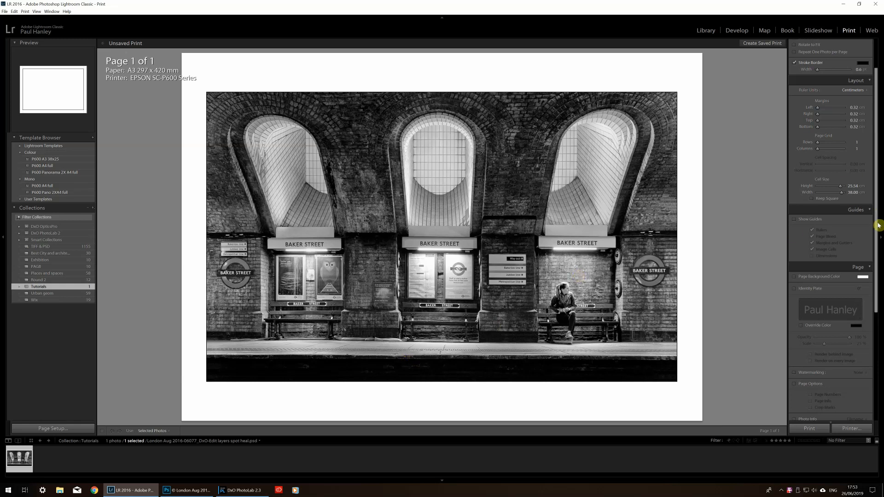
Step: Configure the print job with Print Resolution off, Standard print sharpening and Glossy as the media type
drag(877, 226, 878, 351)
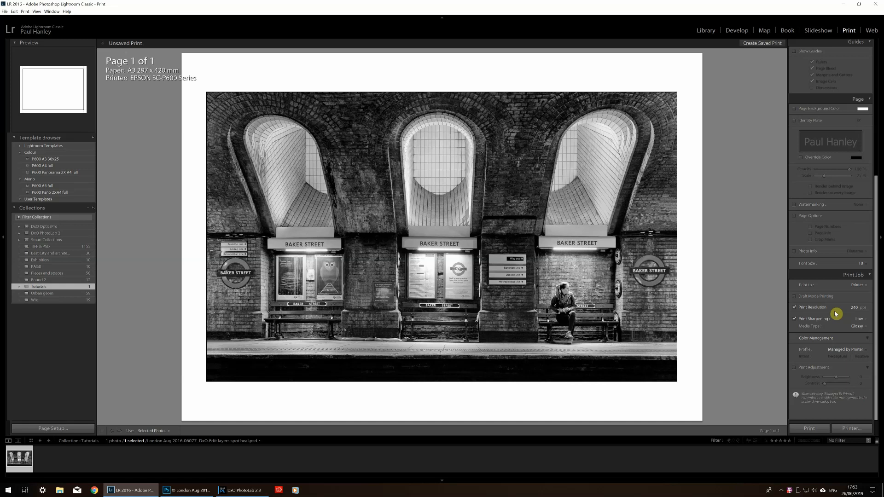
click(794, 308)
click(859, 319)
click(845, 336)
click(850, 340)
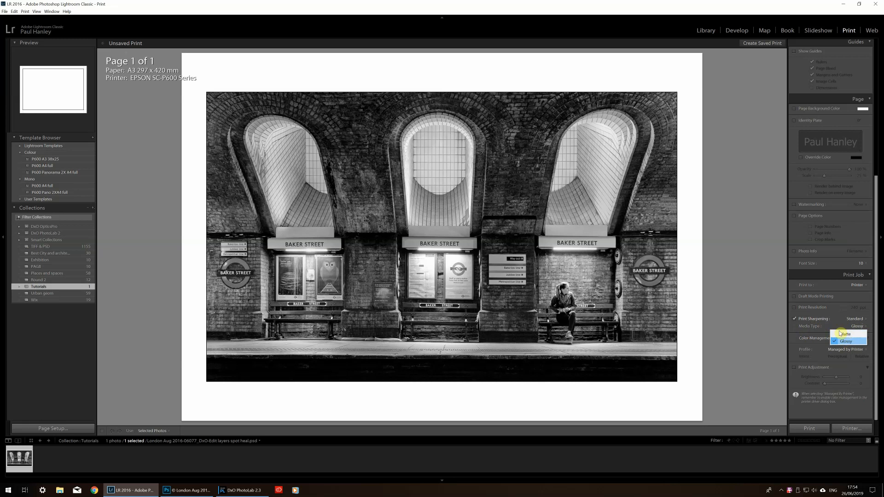
click(855, 327)
click(846, 343)
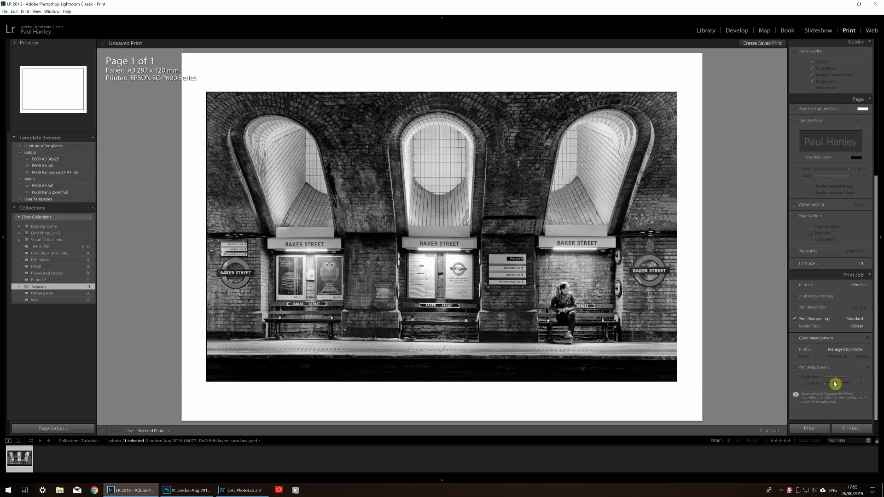
Step: Review the layout and print job settings, keeping Printer as the output destination
scroll(834, 383, up, 5)
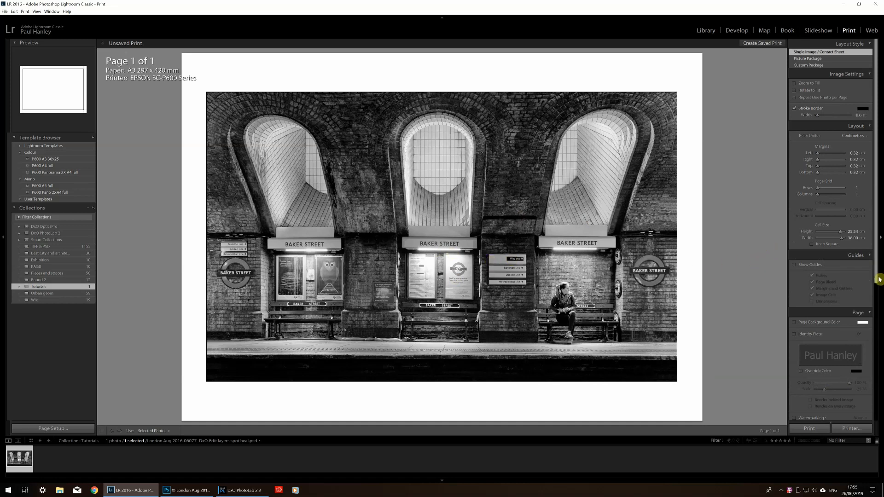
drag(879, 280, 879, 415)
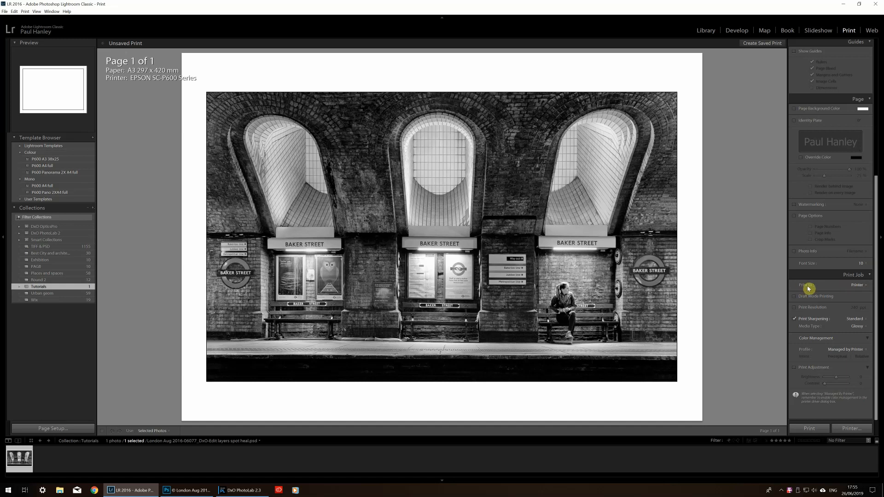
click(859, 286)
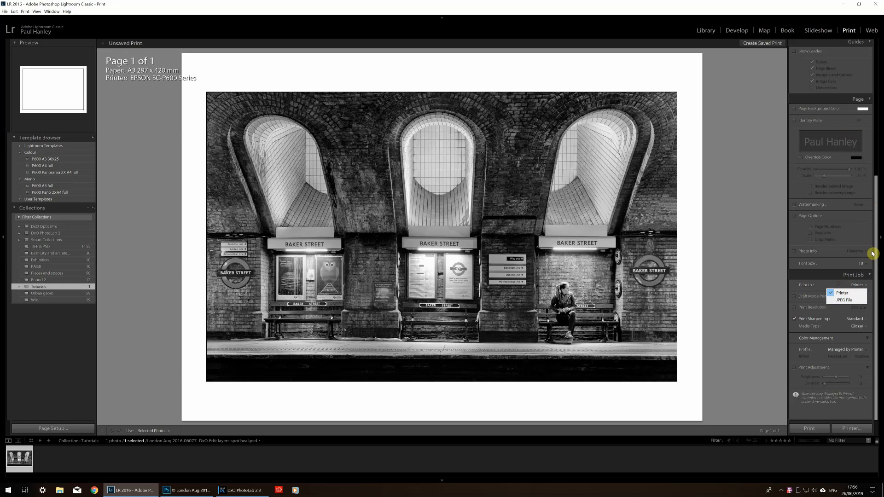
click(846, 293)
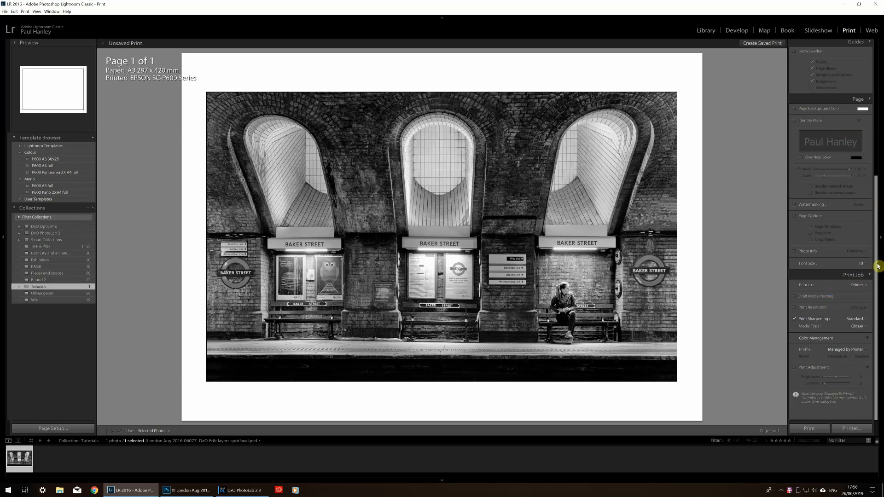
scroll(877, 244, up, 1)
scroll(877, 244, up, 8)
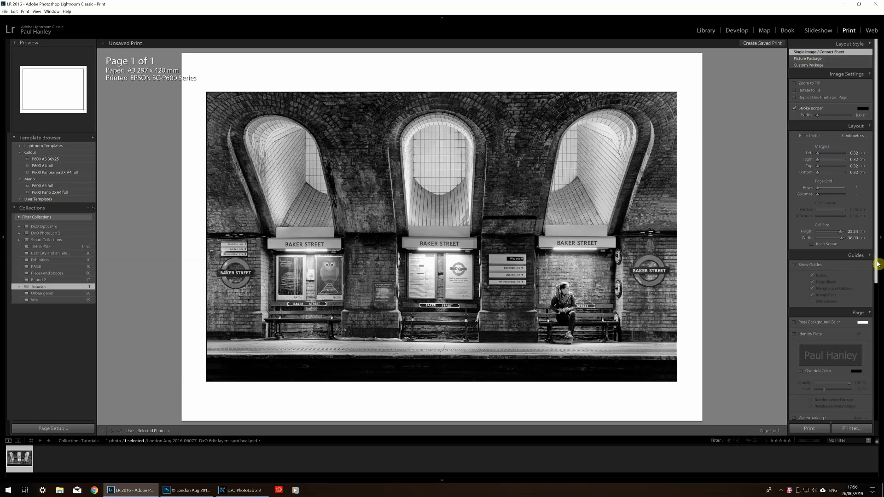
drag(877, 282, 873, 389)
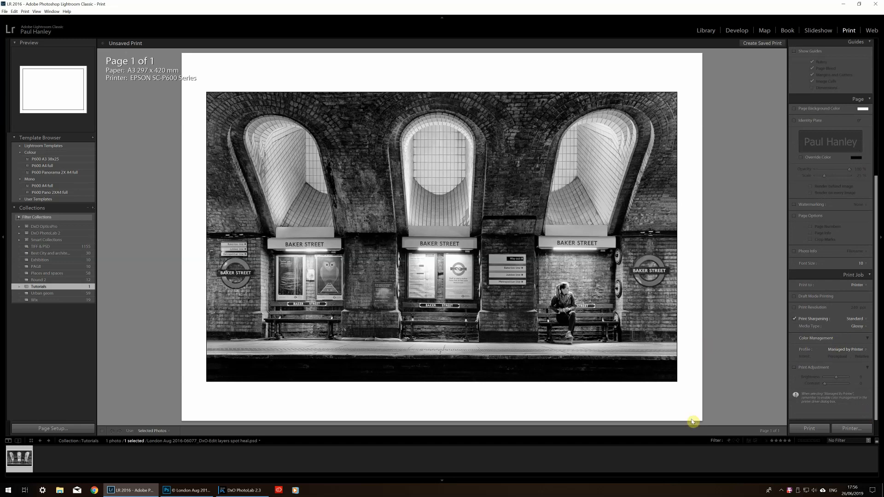
Step: Open the print dialog, select the EPSON SC-P600 Series printer and open its properties
click(849, 429)
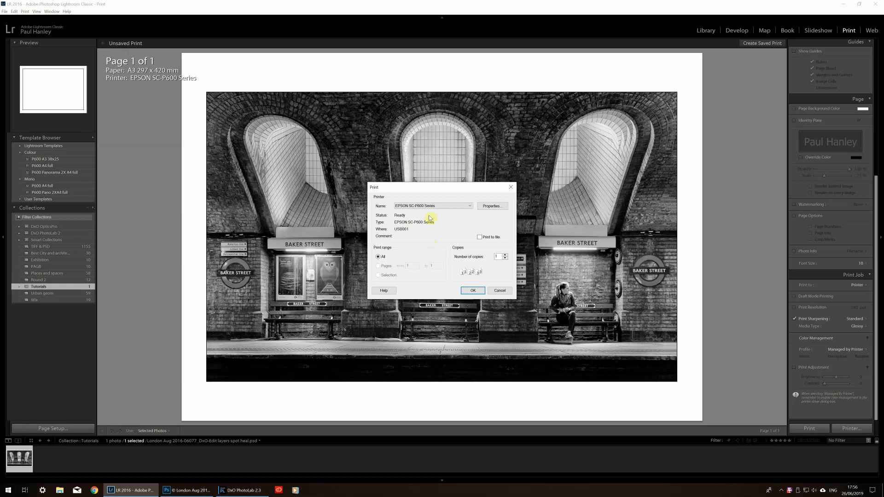
click(448, 208)
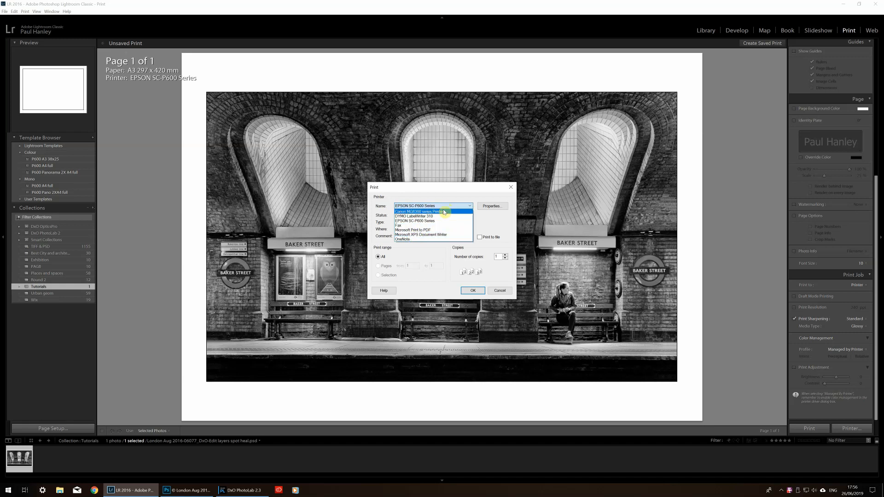
click(427, 223)
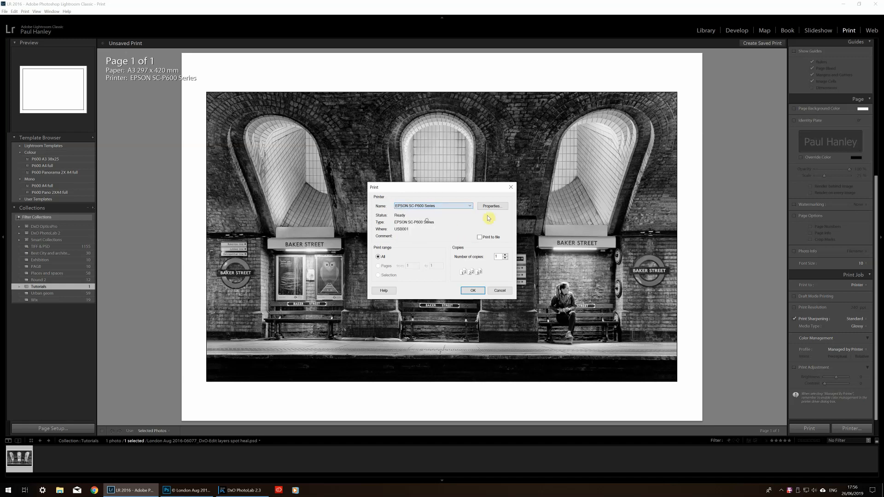
click(493, 207)
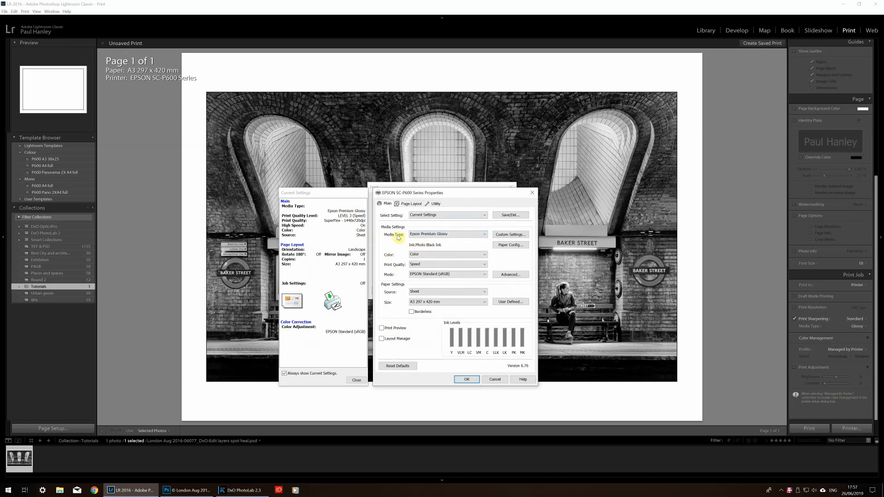
Step: Set the printer's media type to Epson Premium Luster and its color option to Advanced B&W Photo
click(448, 236)
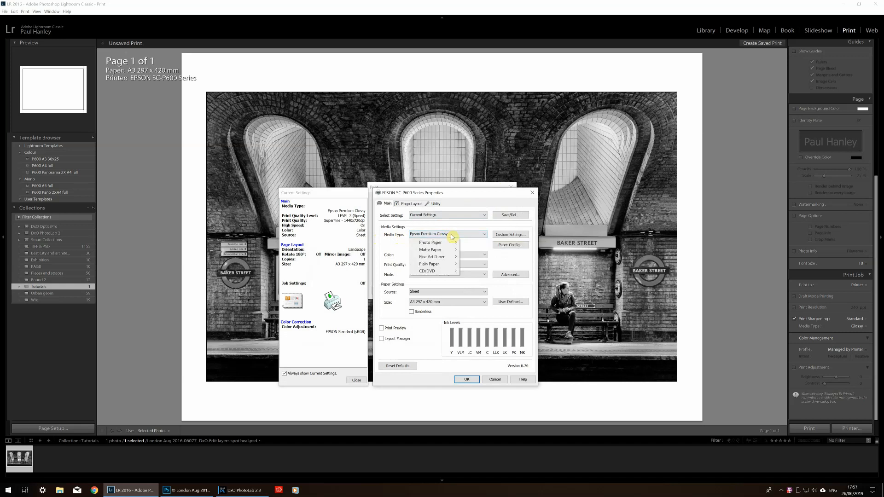
mouse_move(439, 244)
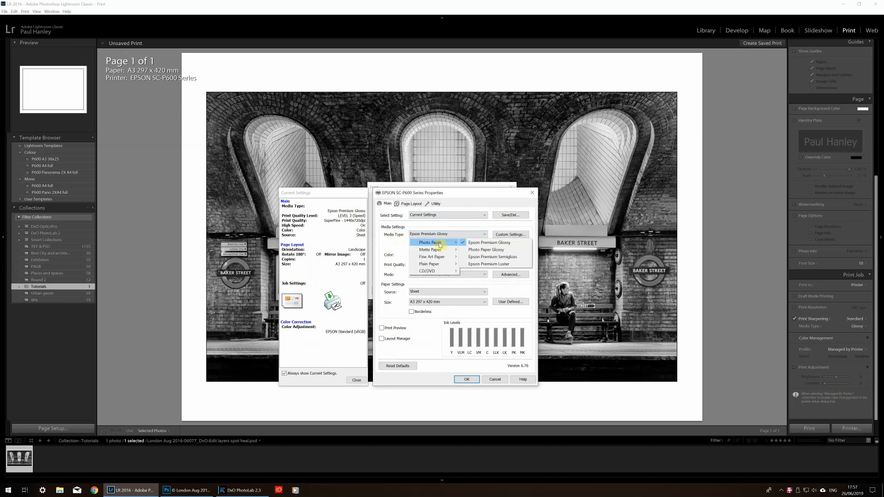
click(501, 266)
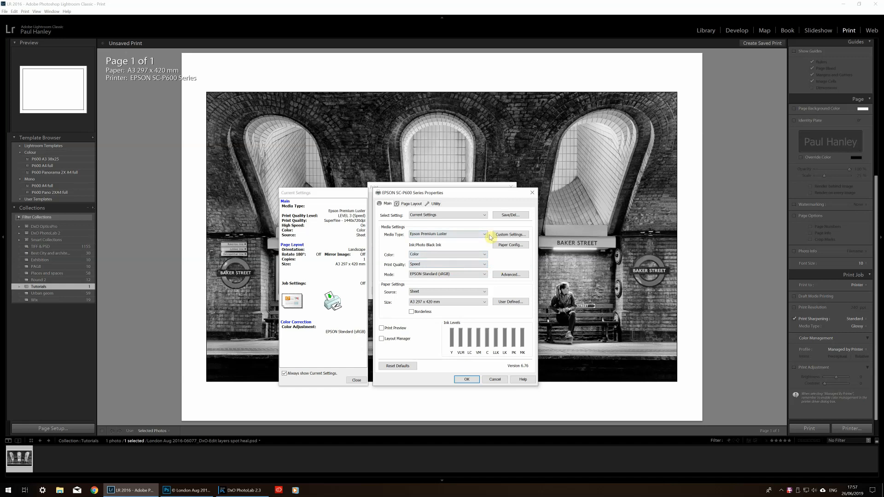
click(447, 256)
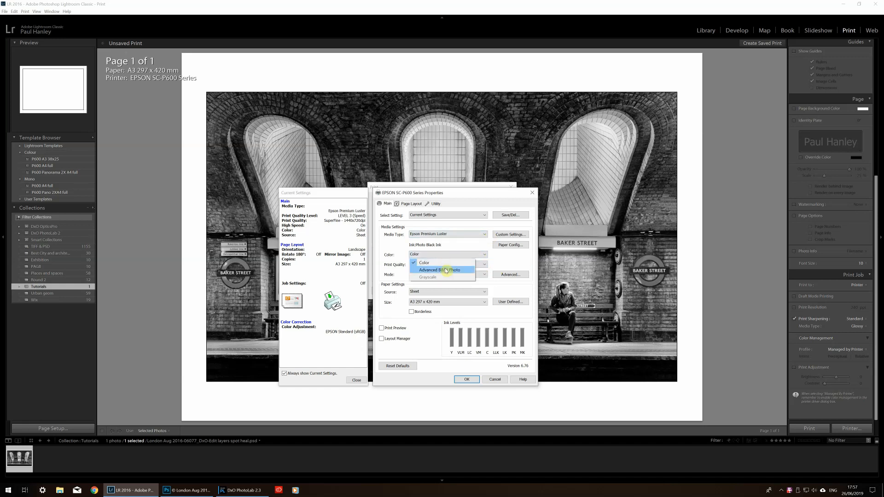
click(446, 271)
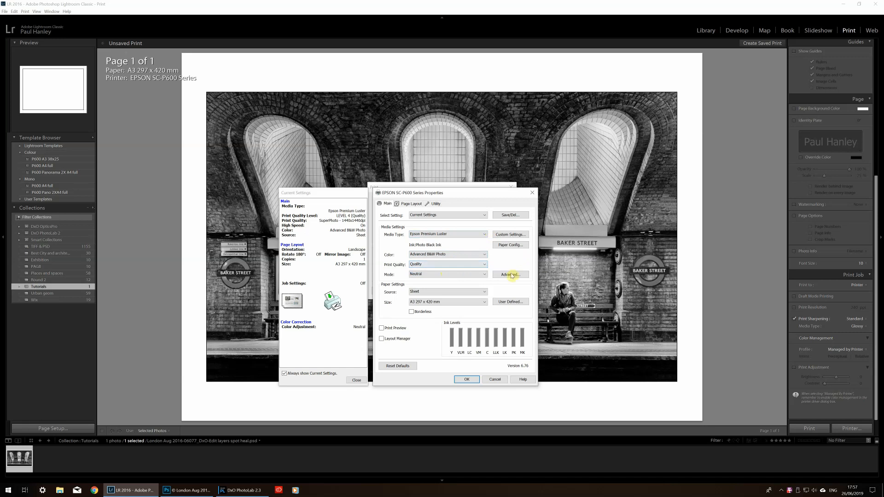
Step: Set the tone to Normal in the advanced black-and-white color controls and accept them
click(510, 276)
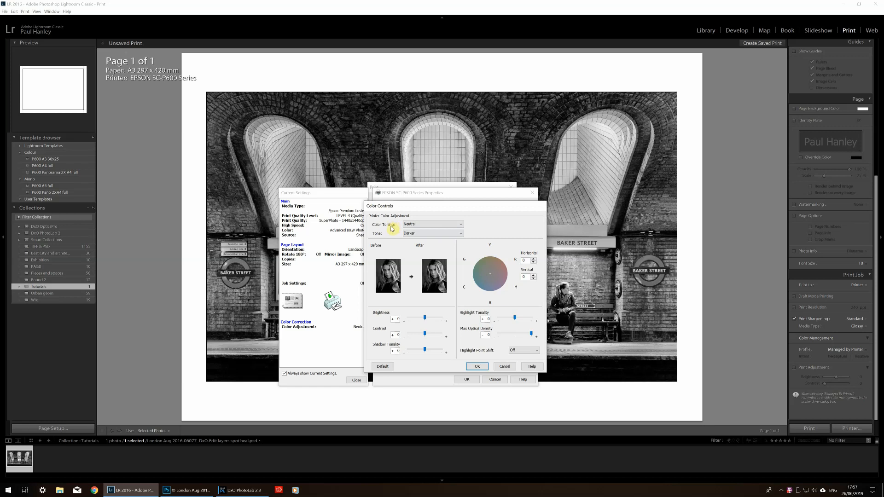
click(415, 234)
click(421, 249)
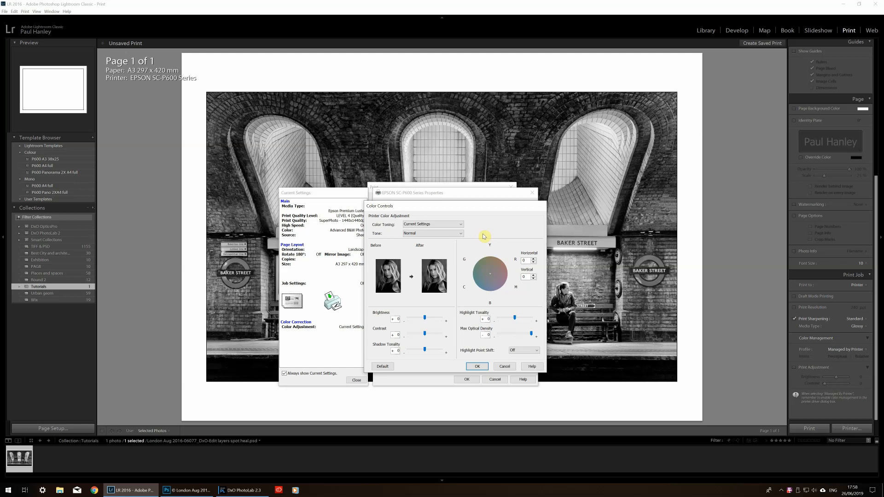
click(478, 366)
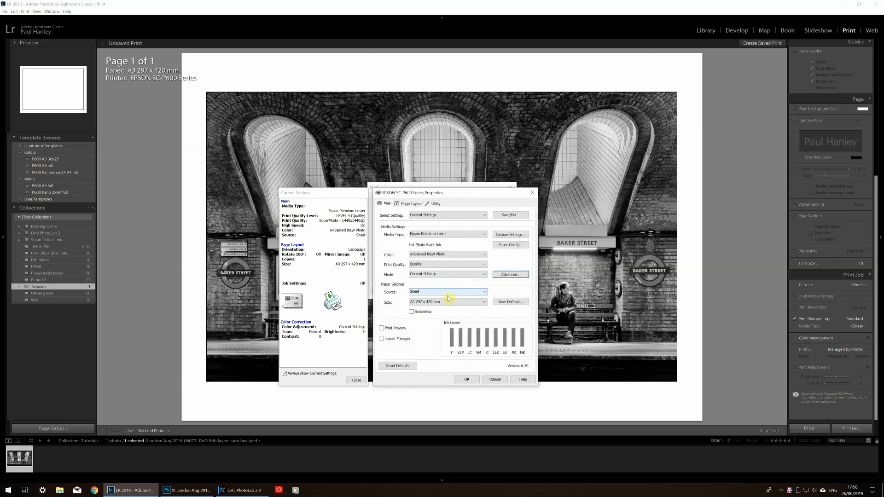
Step: Set the print quality through Quality Options at Level 4 with High Speed on, enable Print Preview and accept the printer properties
click(444, 265)
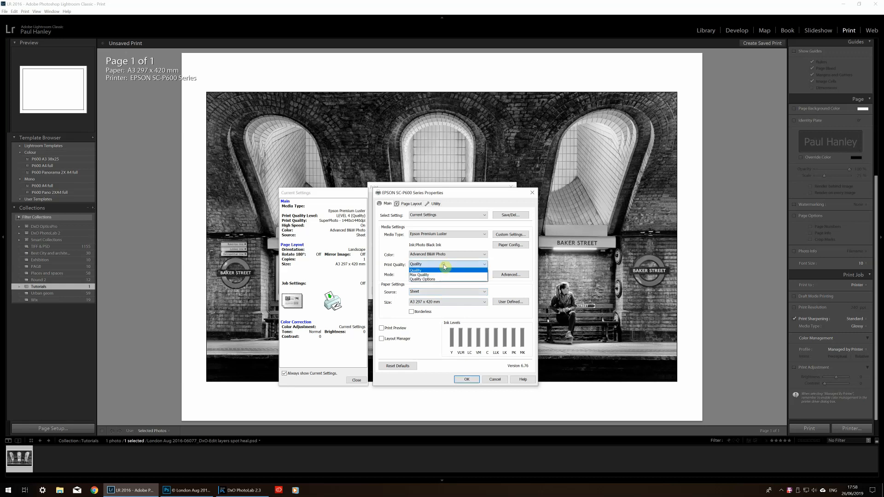
click(440, 279)
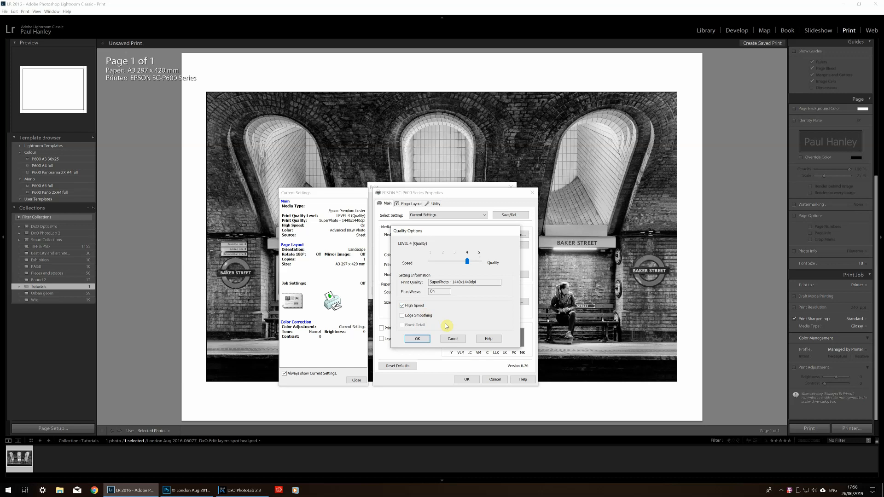
click(417, 338)
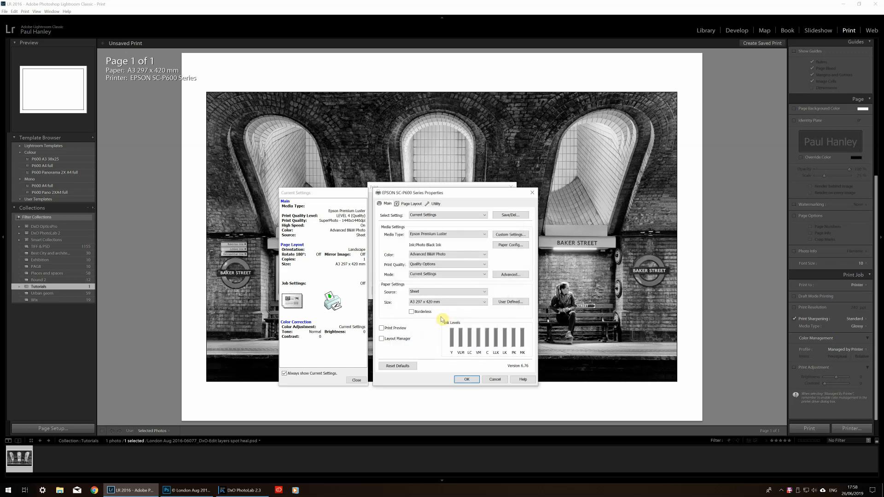
click(382, 328)
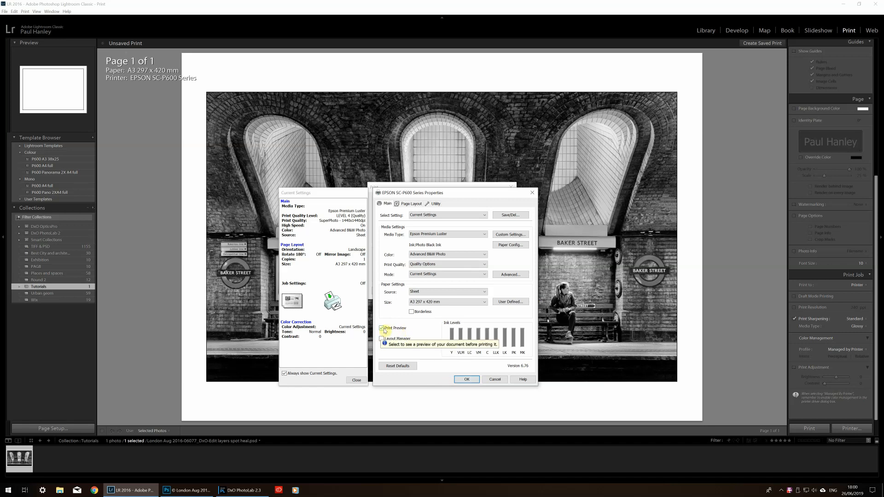
click(471, 381)
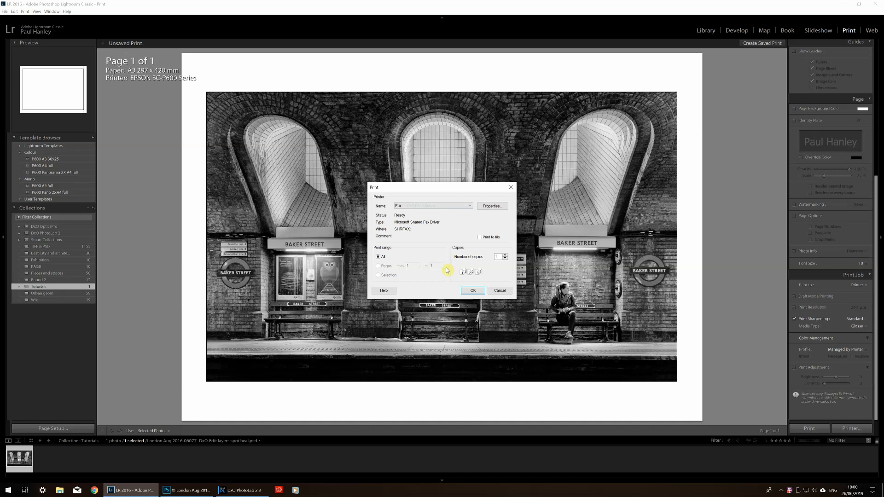
Step: Submit the print dialog, cancel the fax setup and discard the new fax message without saving
click(473, 291)
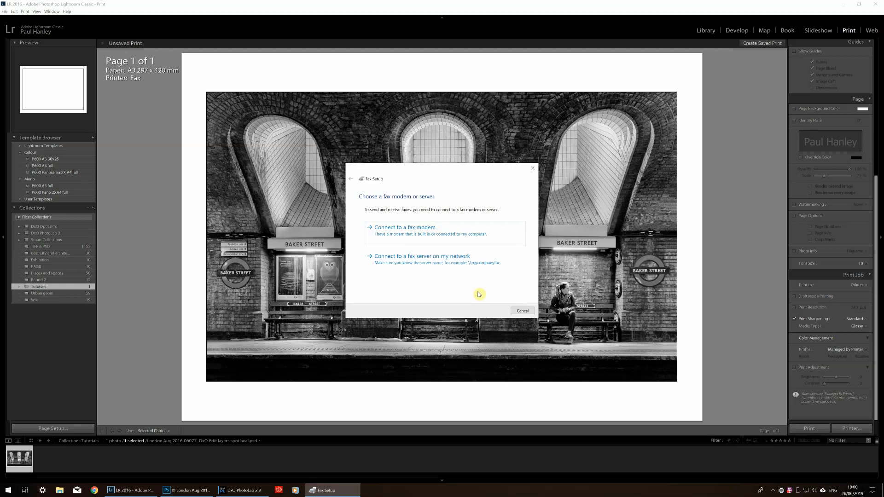
click(522, 311)
click(493, 264)
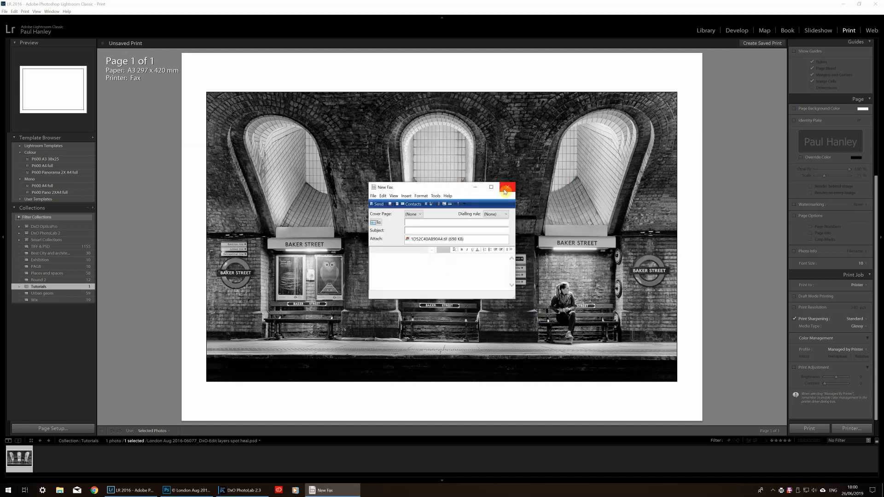
click(506, 188)
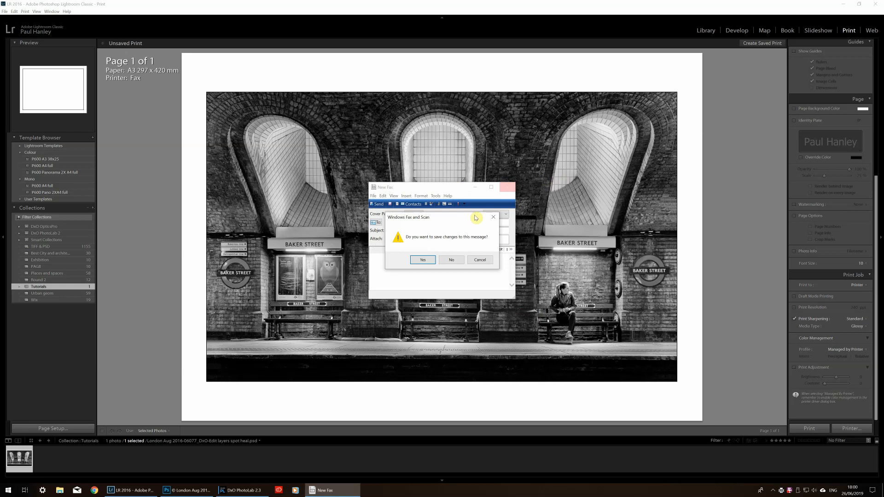
click(451, 261)
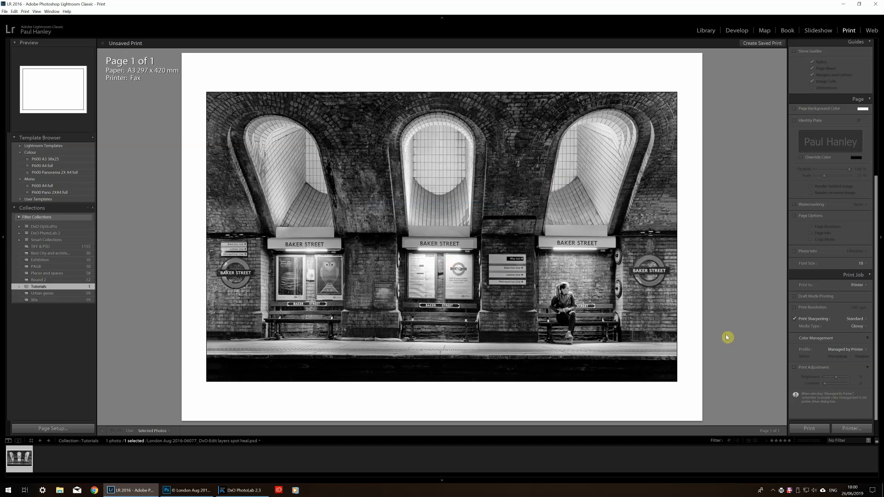
Step: Reselect the EPSON SC-P600 Series as the printer in the print dialog and open its properties again
click(852, 429)
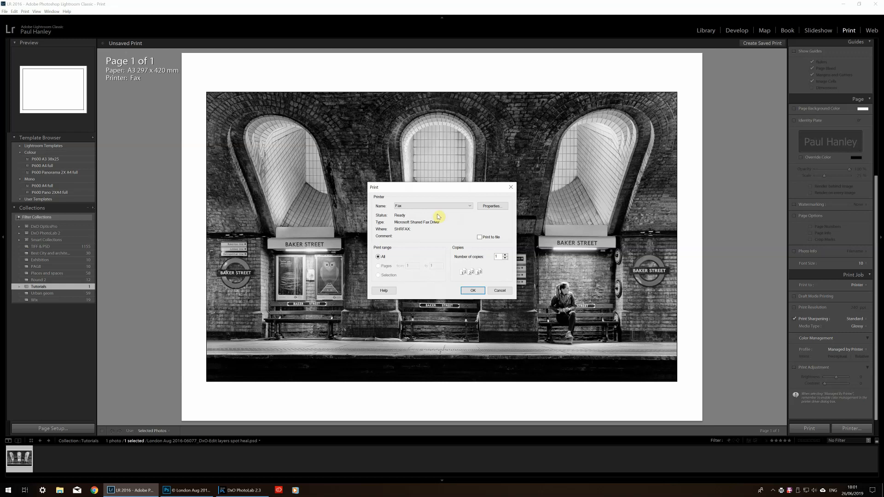
click(440, 207)
click(426, 222)
click(502, 205)
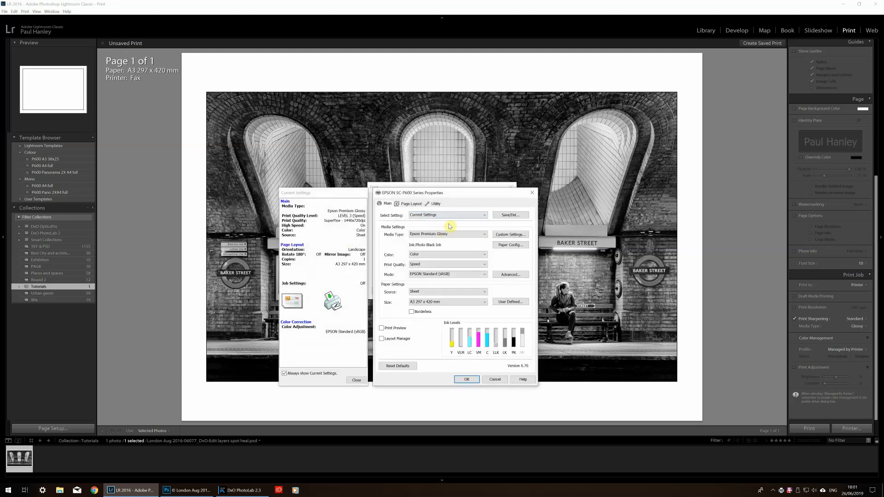
Step: Set the media type to Epson Premium Luster and the color option to Advanced B&W Photo in the printer properties
click(446, 235)
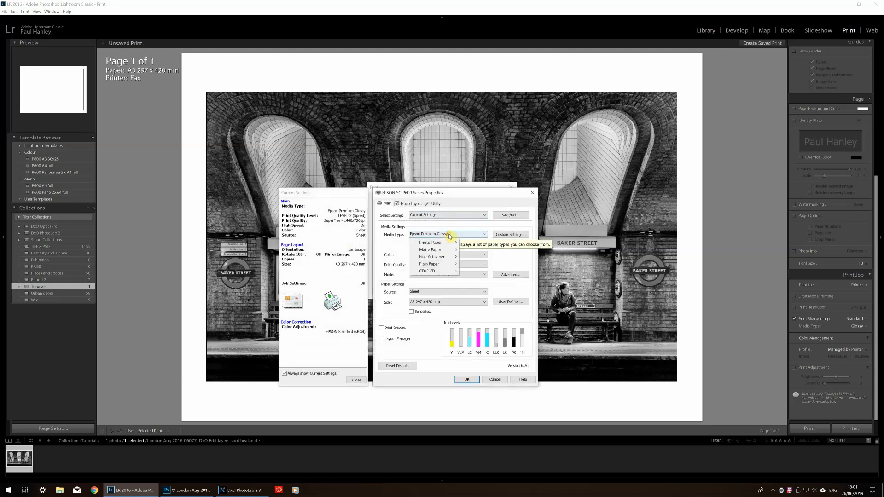
mouse_move(441, 242)
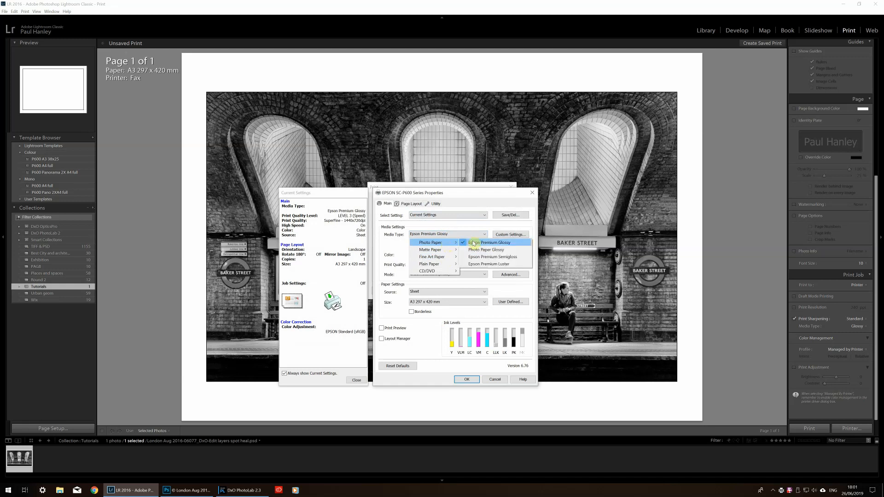
click(489, 264)
click(444, 255)
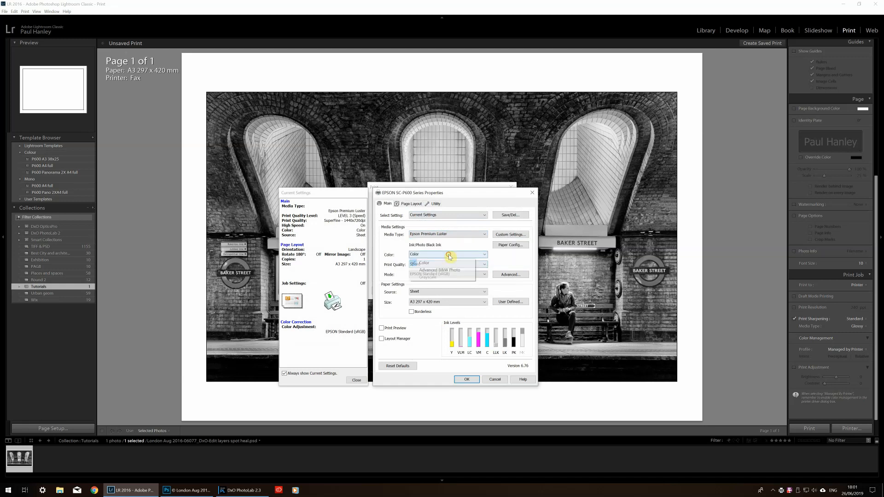
click(440, 271)
Step: Choose the Normal tone in the advanced color controls for the black-and-white mode and accept it
click(510, 274)
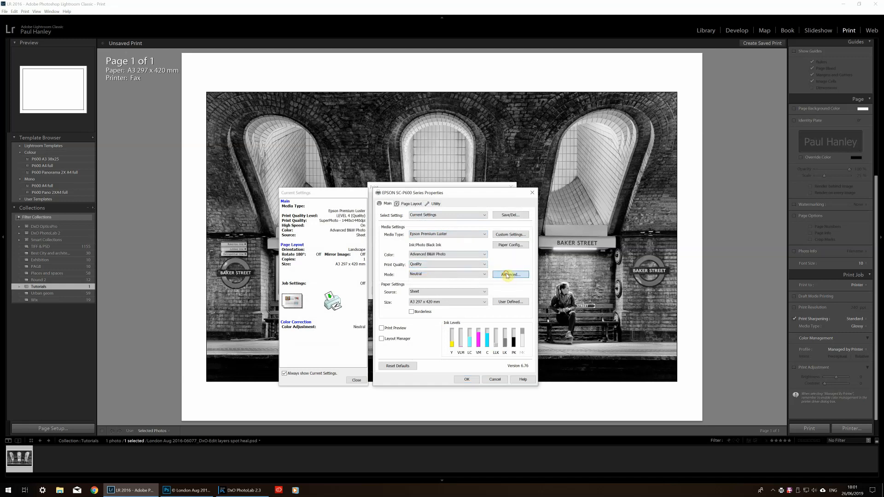
click(417, 234)
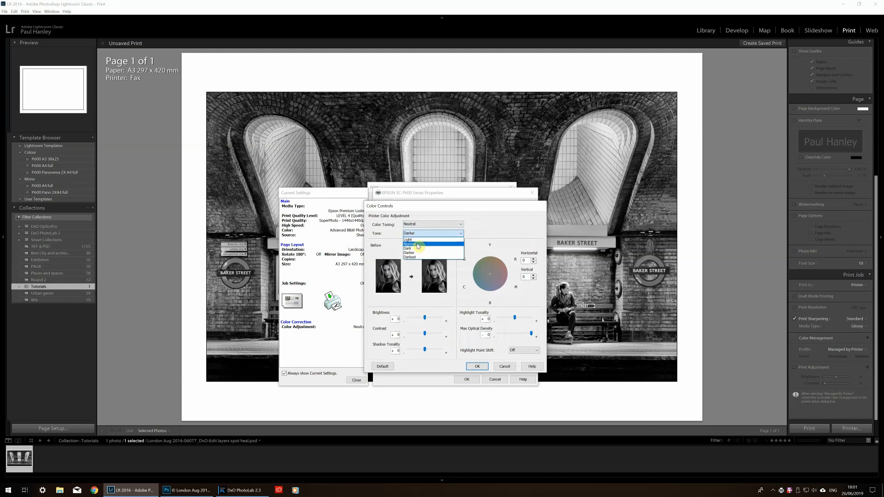
click(414, 246)
click(477, 366)
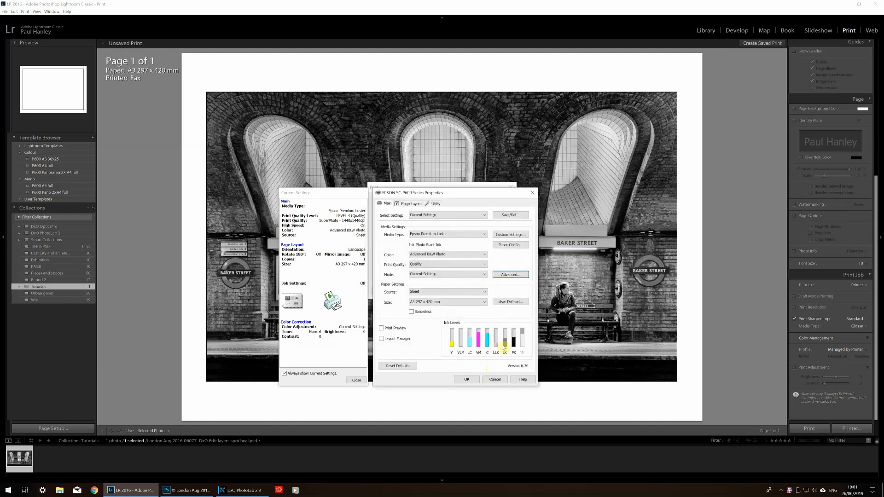
Step: Enable Print Preview, submit the job with the printer settings accepted, and cancel from the Epson preview without printing
click(381, 328)
click(467, 379)
click(474, 292)
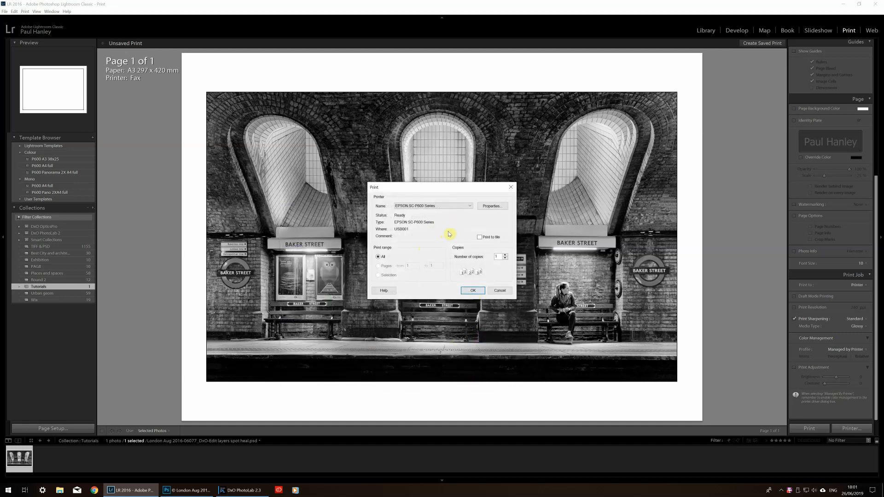
click(473, 291)
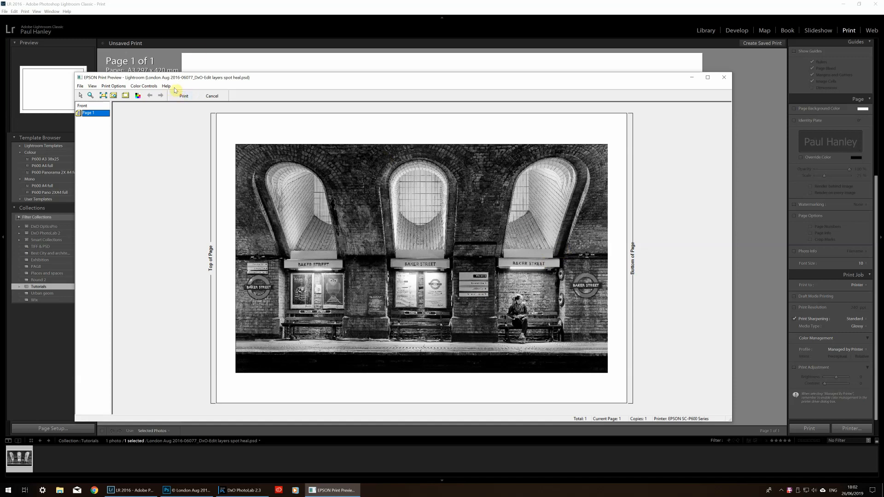
click(216, 97)
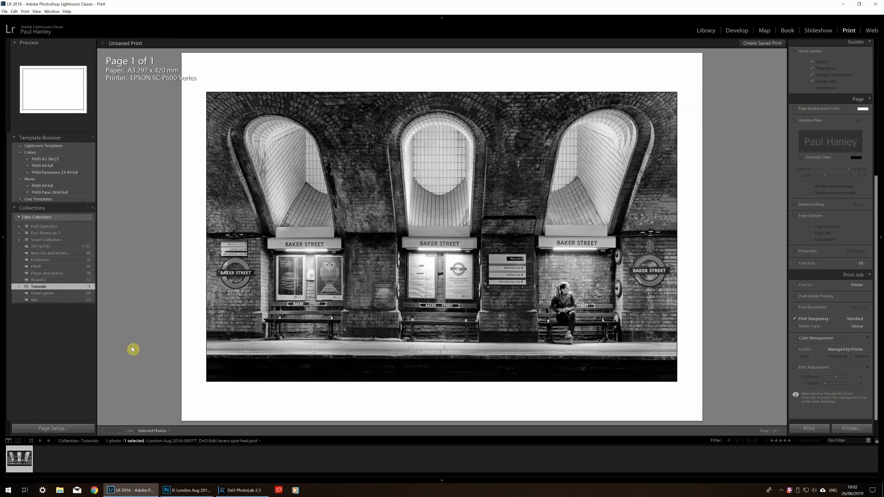
Step: Try to create a print template named "P600 A3 38x25" in the Mono folder
click(93, 139)
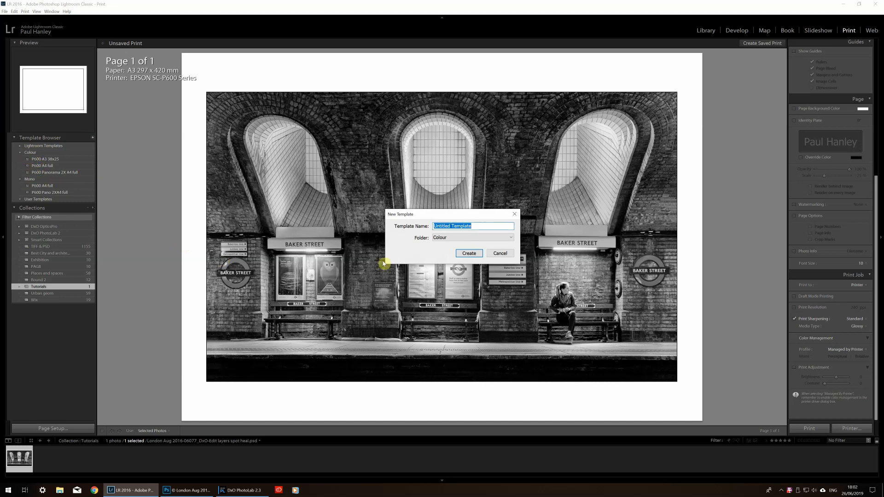
click(469, 239)
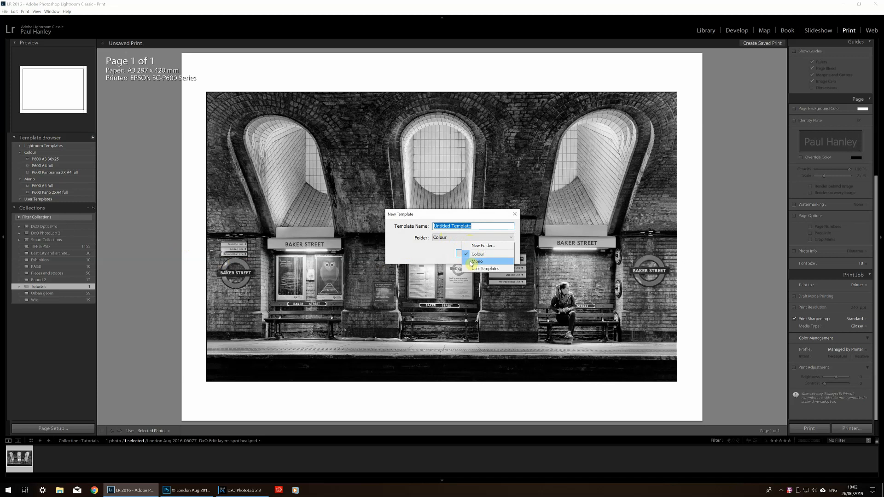
click(474, 261)
click(451, 226)
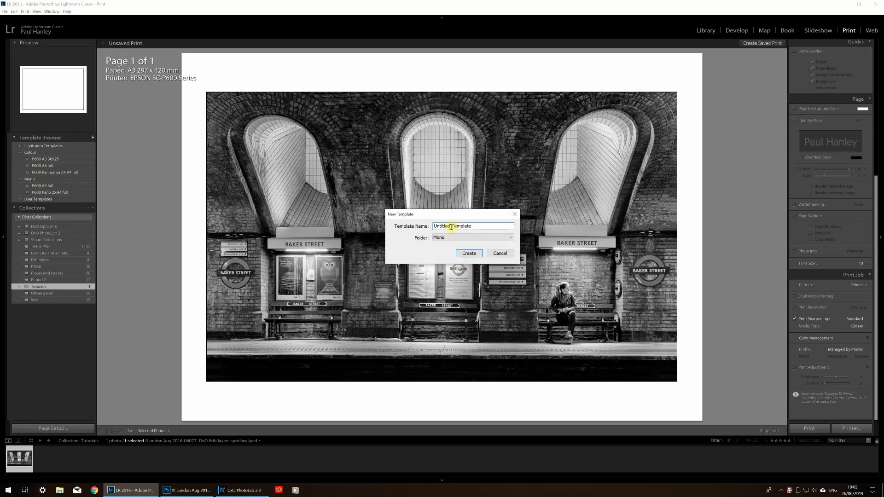
double_click(451, 226)
drag(481, 226, 435, 226)
text(P600 A3 38x25)
click(474, 255)
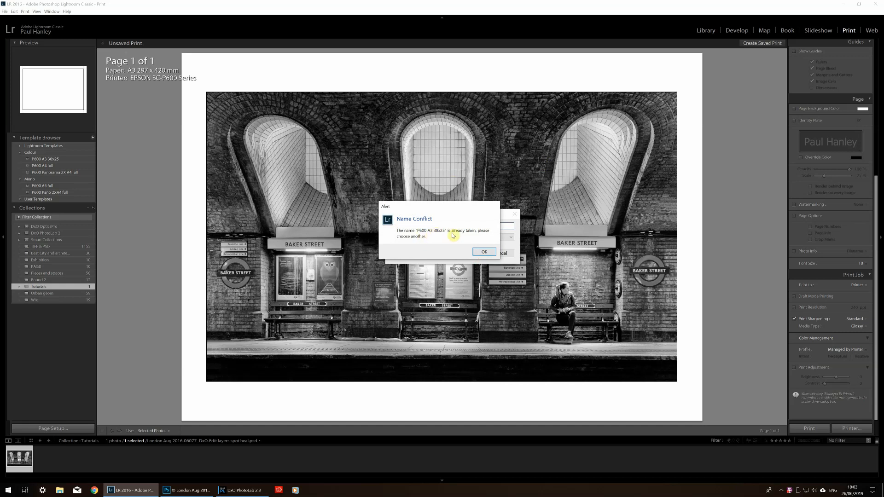
click(484, 253)
click(484, 253)
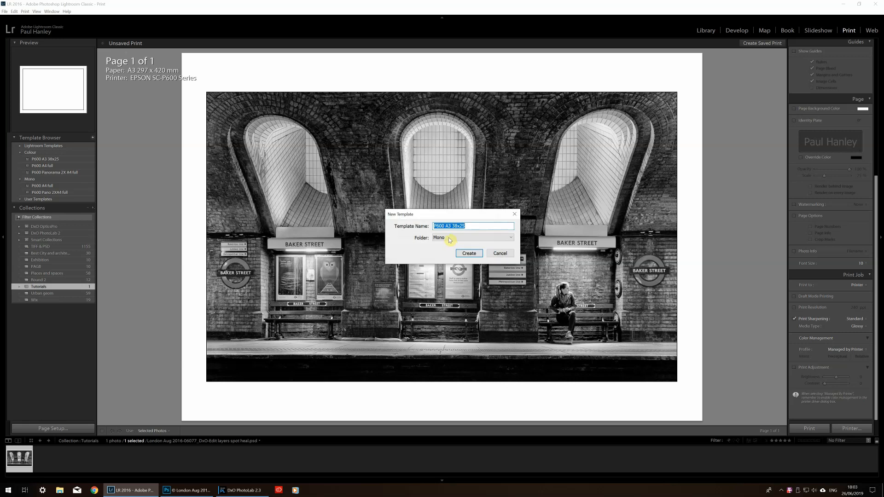
Step: Change the new template's name to "P600 A3 38x25 cm", keep the Mono folder and create it
click(449, 238)
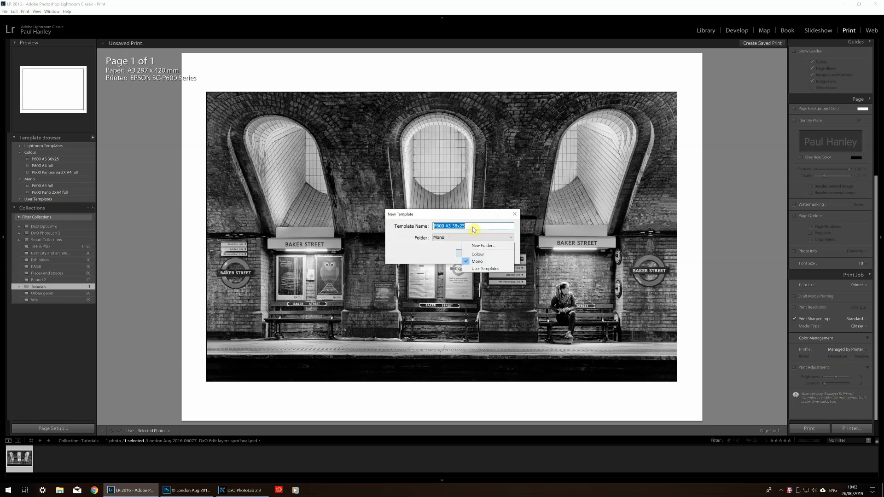
click(479, 261)
click(468, 226)
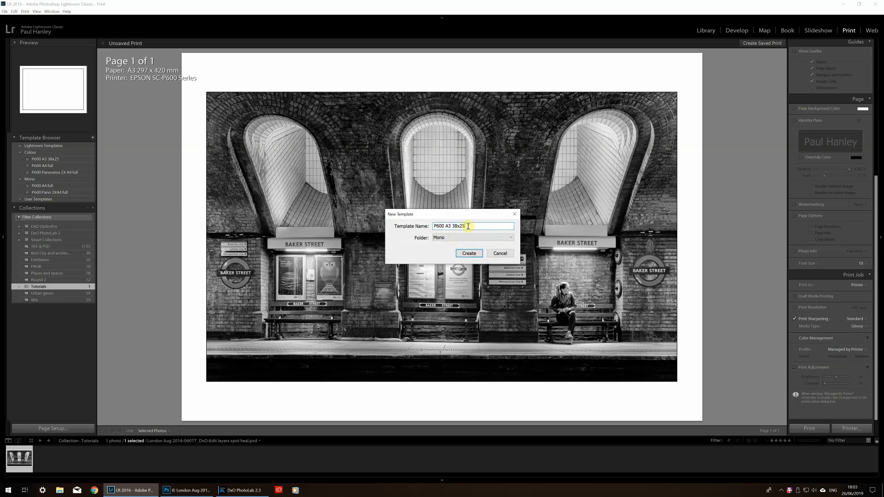
text(cm)
key(Return)
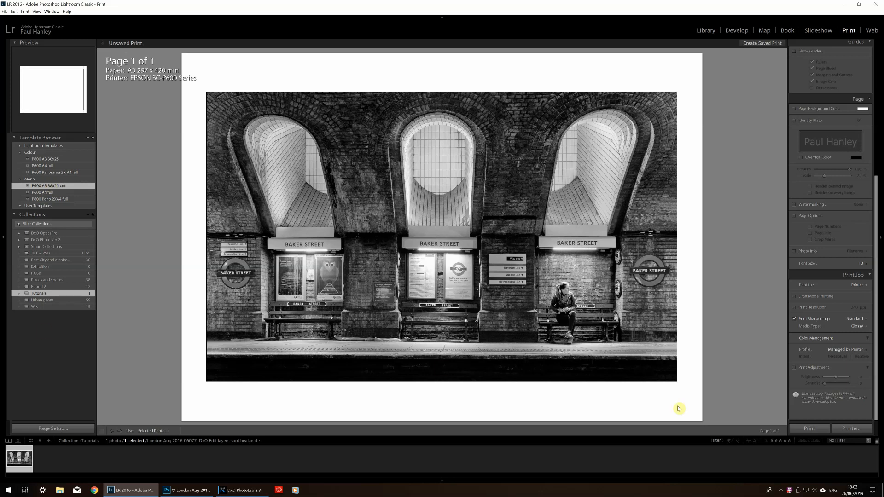
Step: View the page again in the Epson print preview and cancel without printing
click(811, 429)
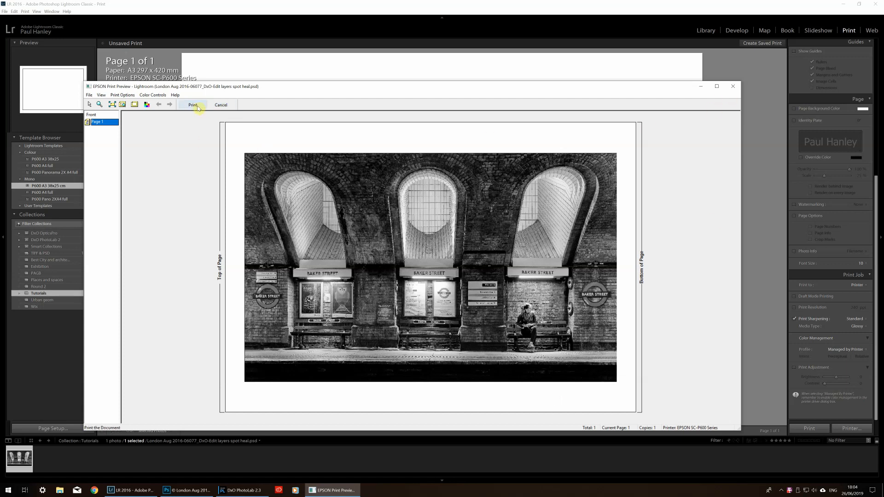
click(225, 106)
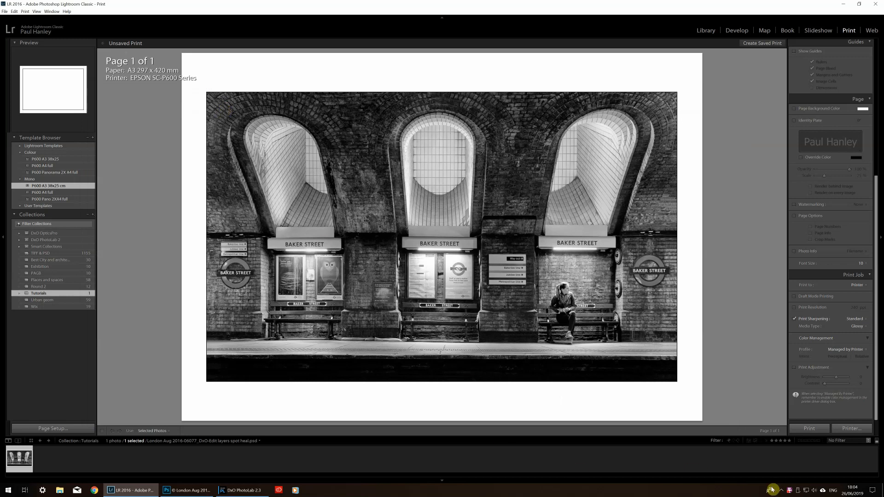
click(790, 491)
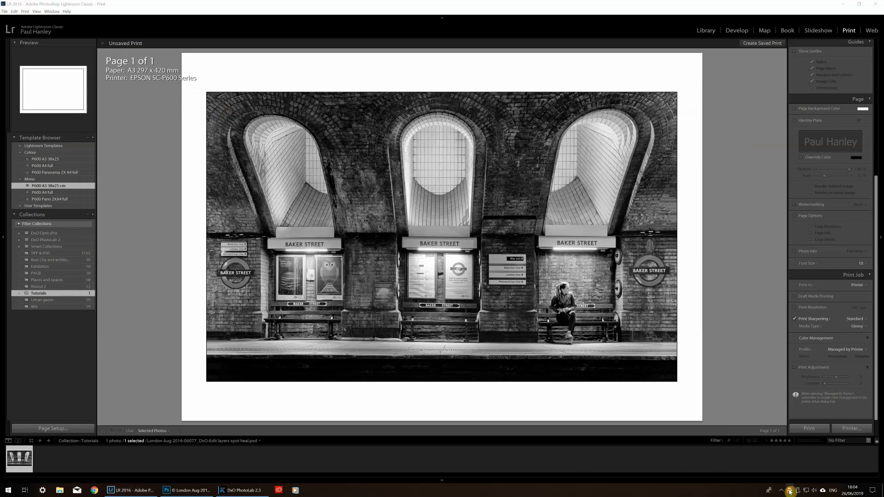